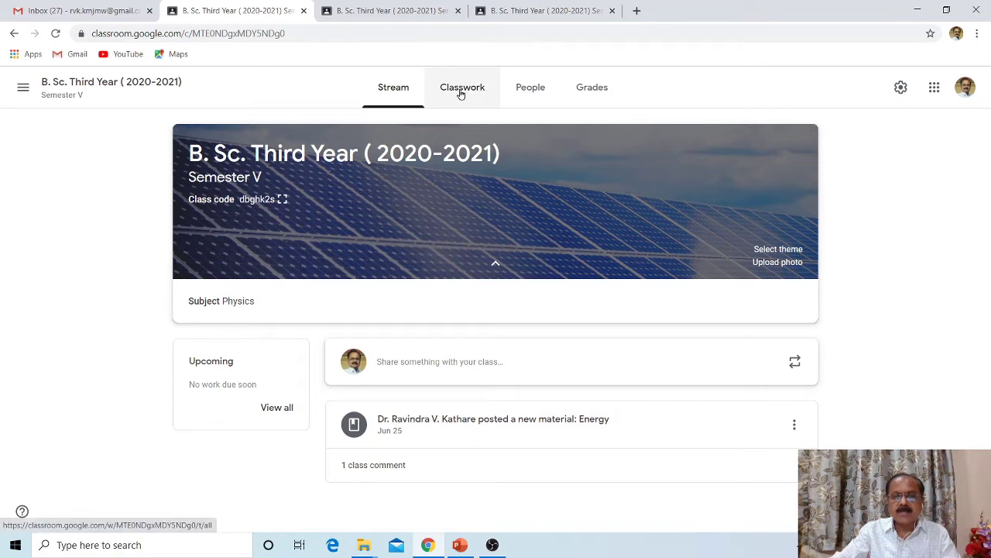
# - Create a new classwork material for the B. Sc. Third Year class and title it "Energy"
pyautogui.click(460, 93)
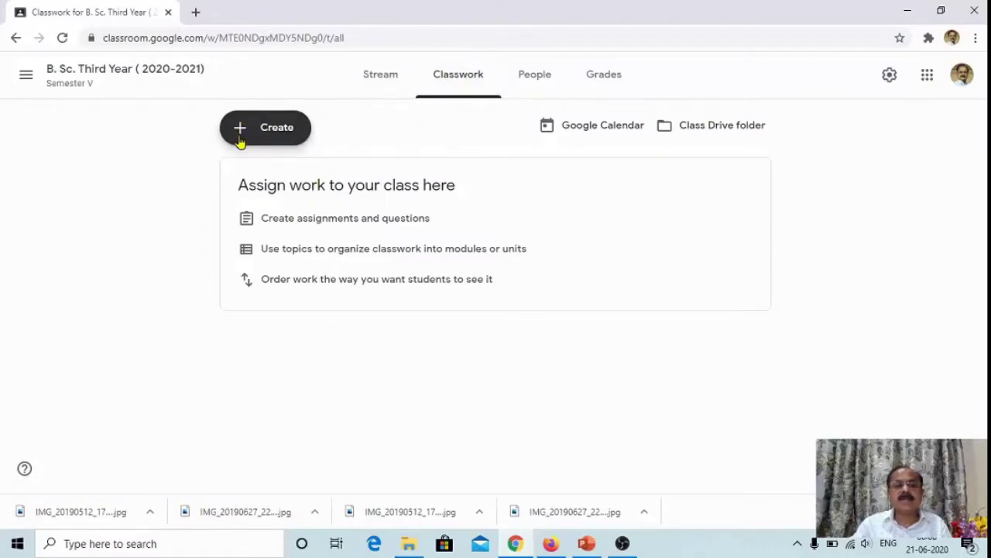
pyautogui.click(265, 138)
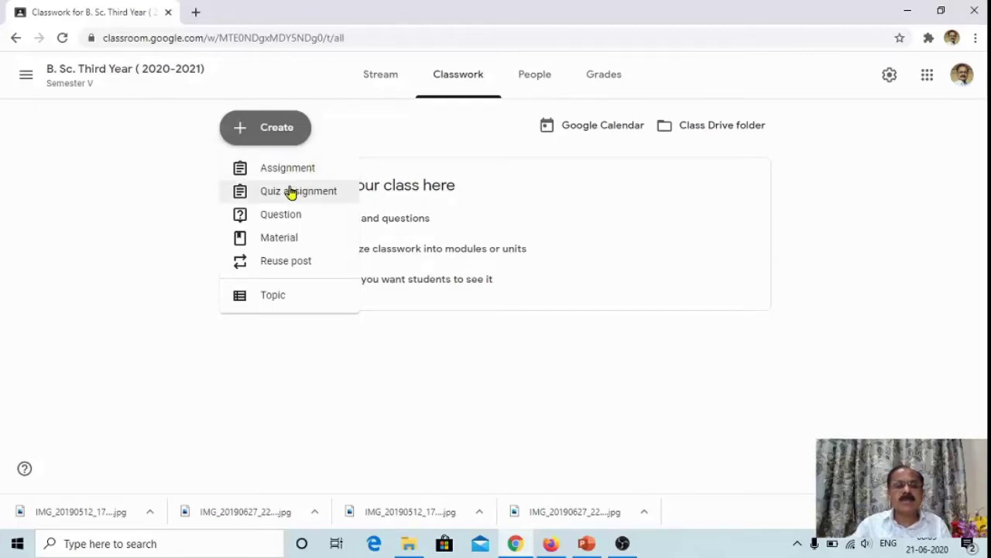
pyautogui.click(280, 244)
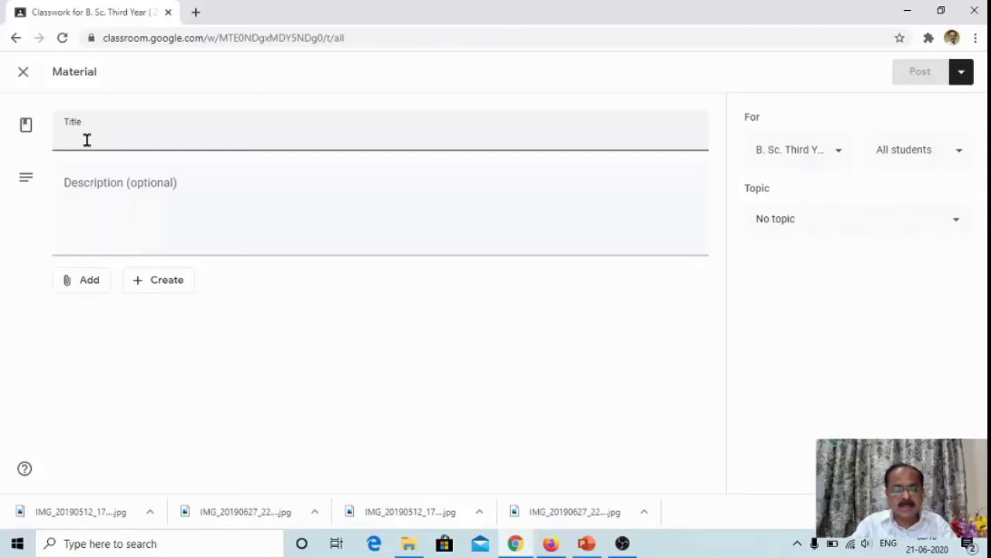
pyautogui.write('Ener')
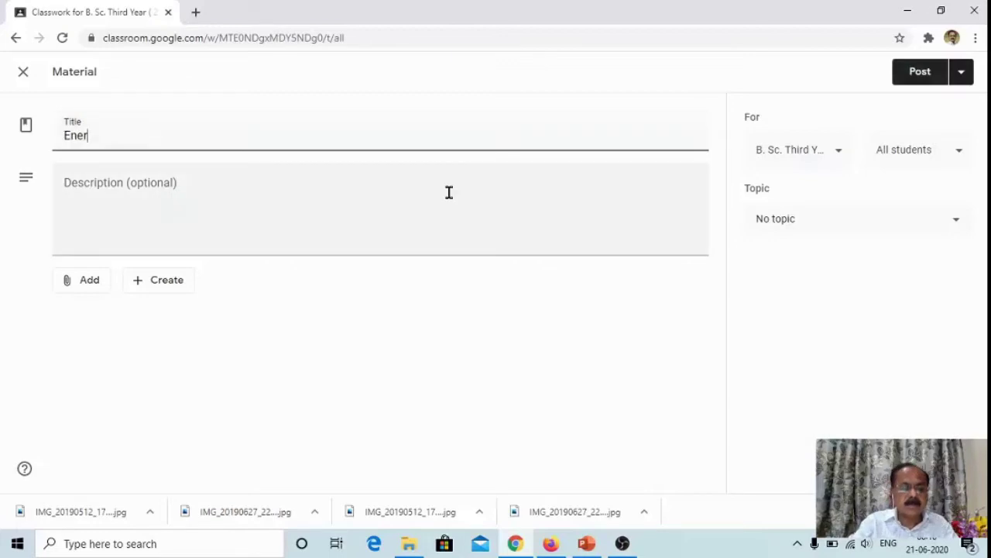
pyautogui.write('gy')
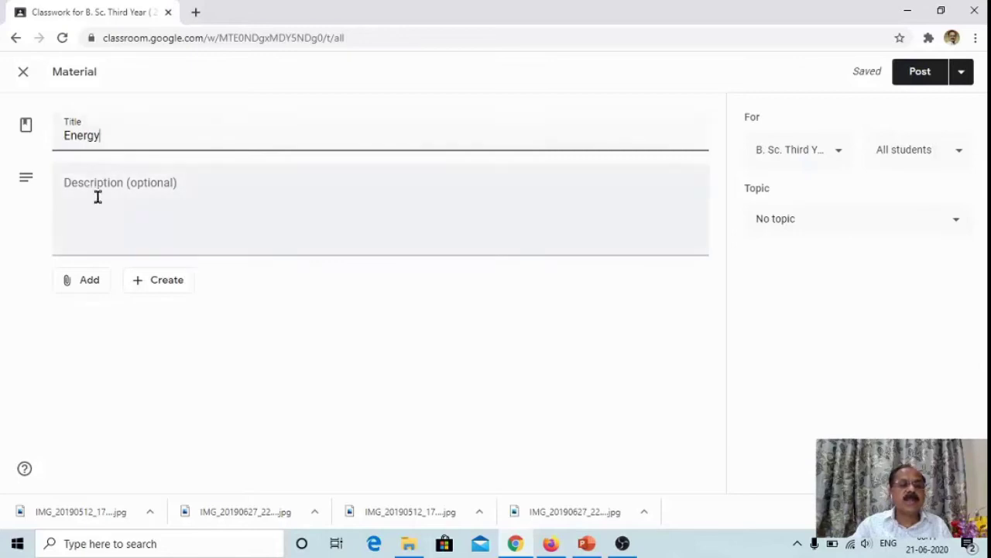
pyautogui.click(91, 284)
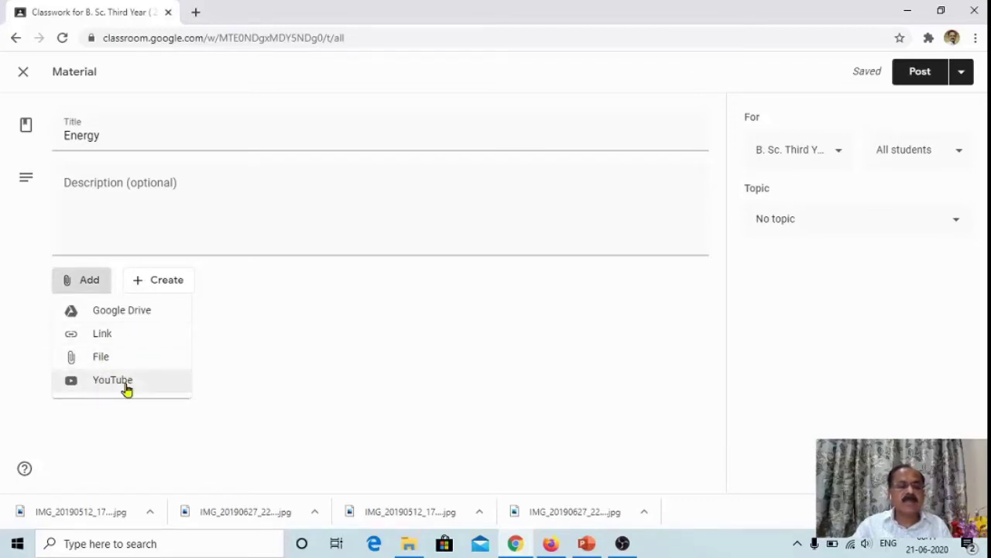
pyautogui.click(103, 337)
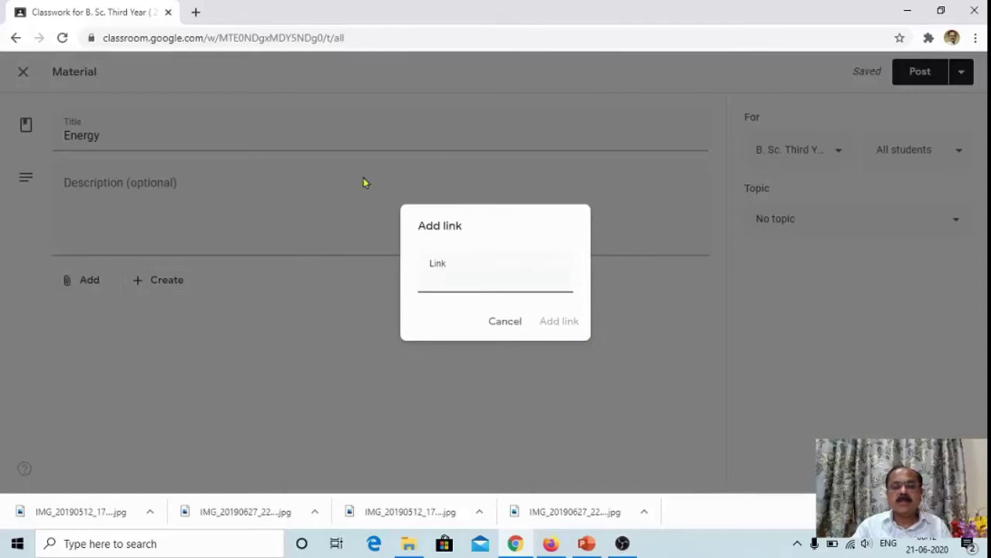
pyautogui.click(462, 274)
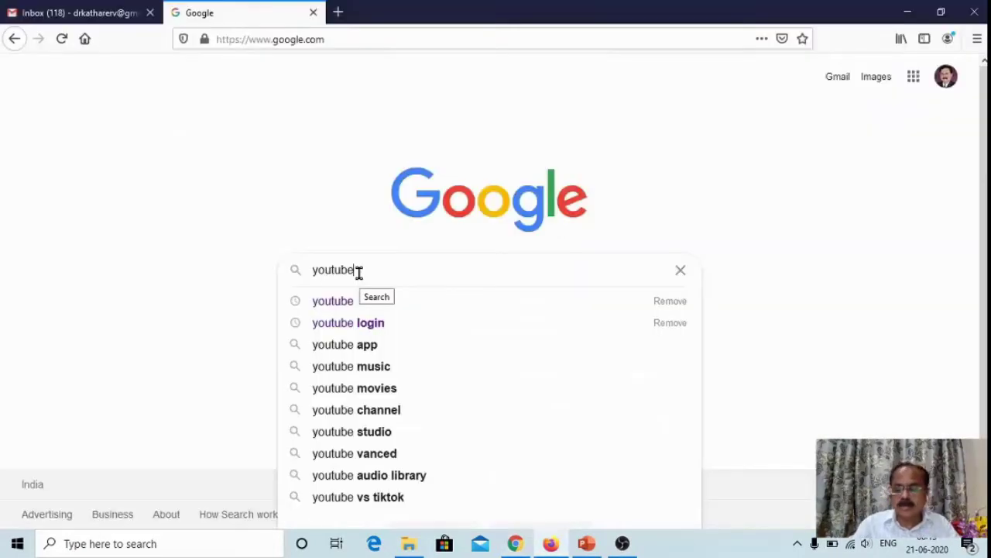
# - In Firefox, reach YouTube through a Google search for "youtube" and search it for "solar energy"
pyautogui.press('Return')
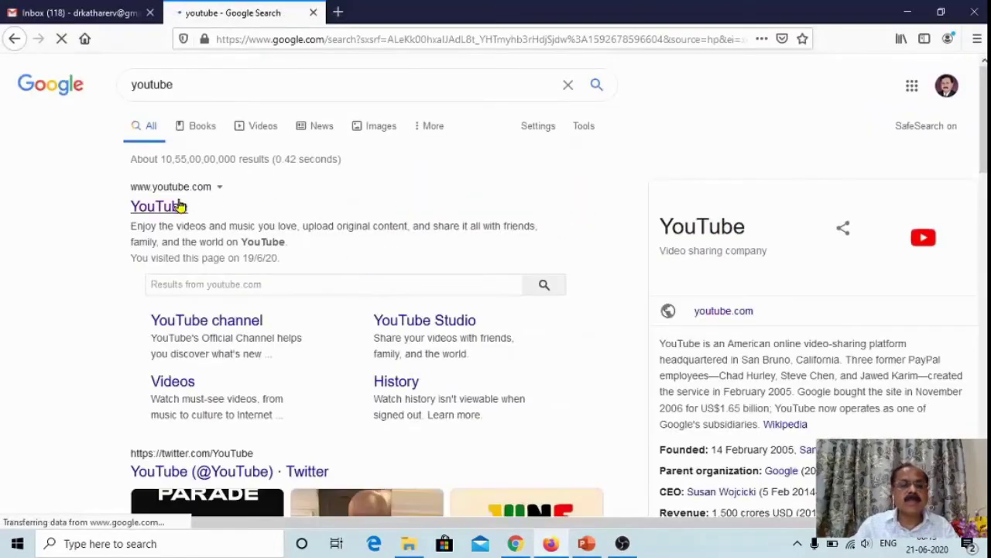
pyautogui.click(165, 214)
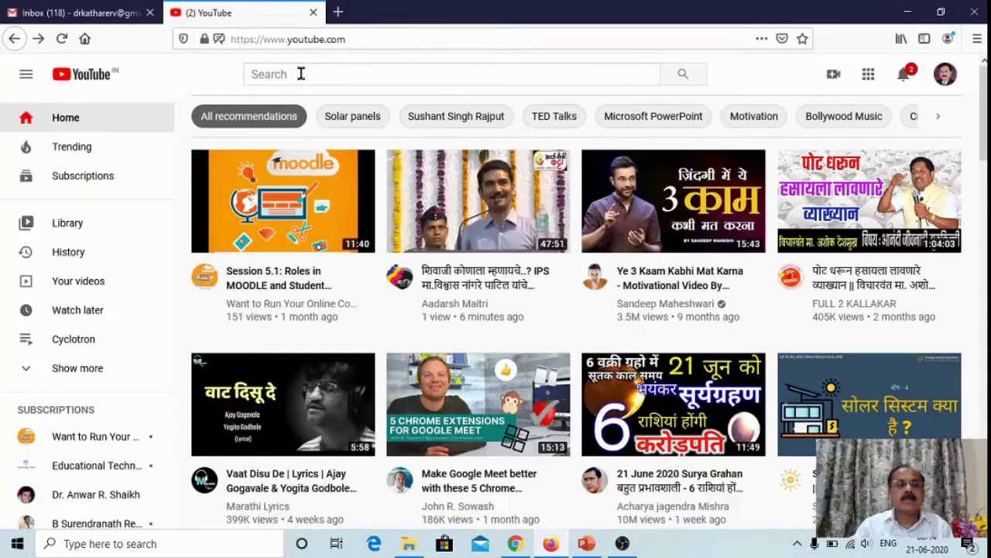
pyautogui.click(301, 73)
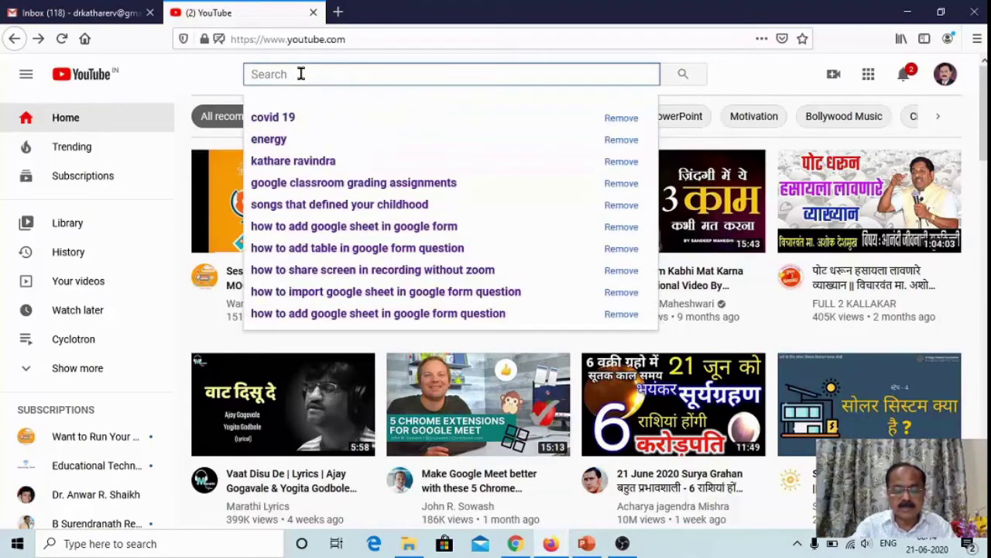
pyautogui.write('Ti')
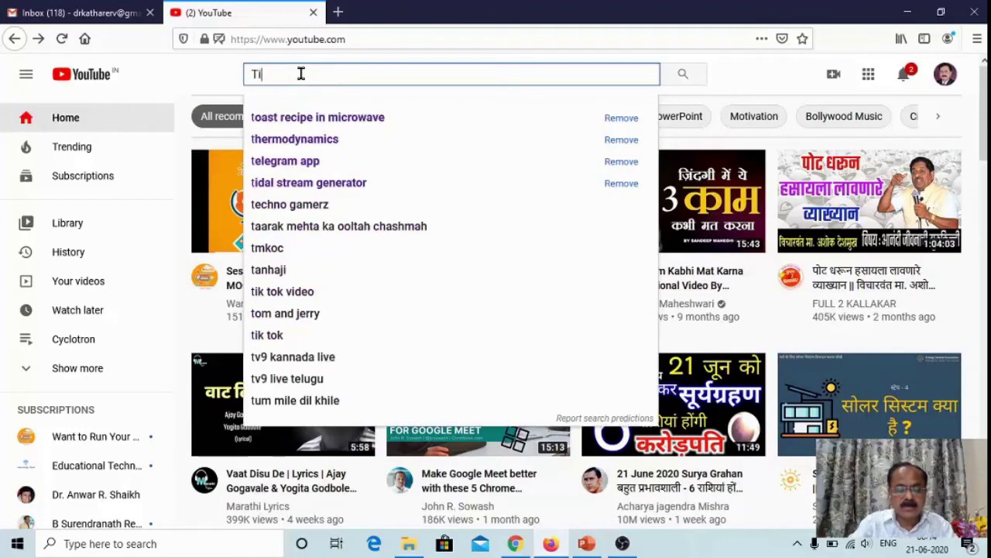
pyautogui.press('BackSpace')
pyautogui.press('BackSpace')
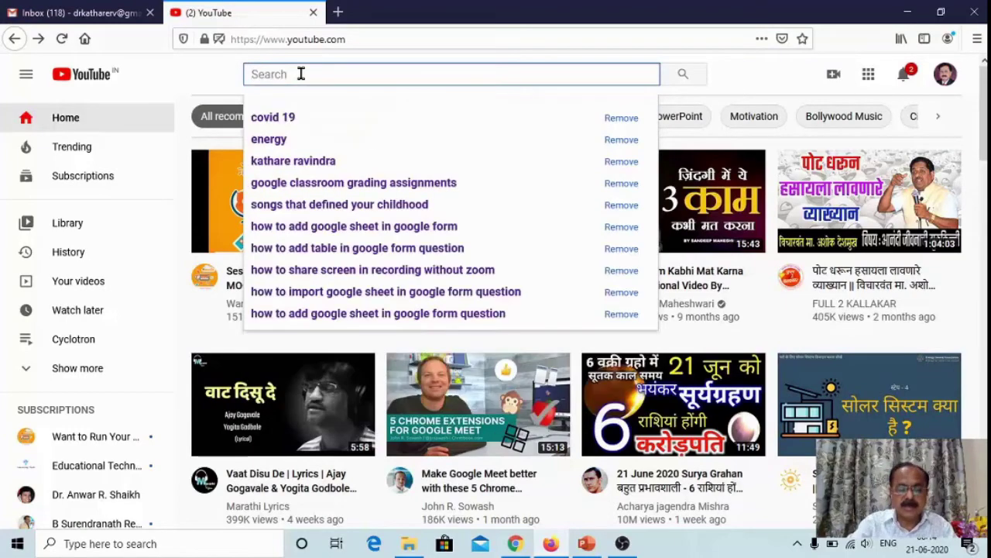
pyautogui.write('solar')
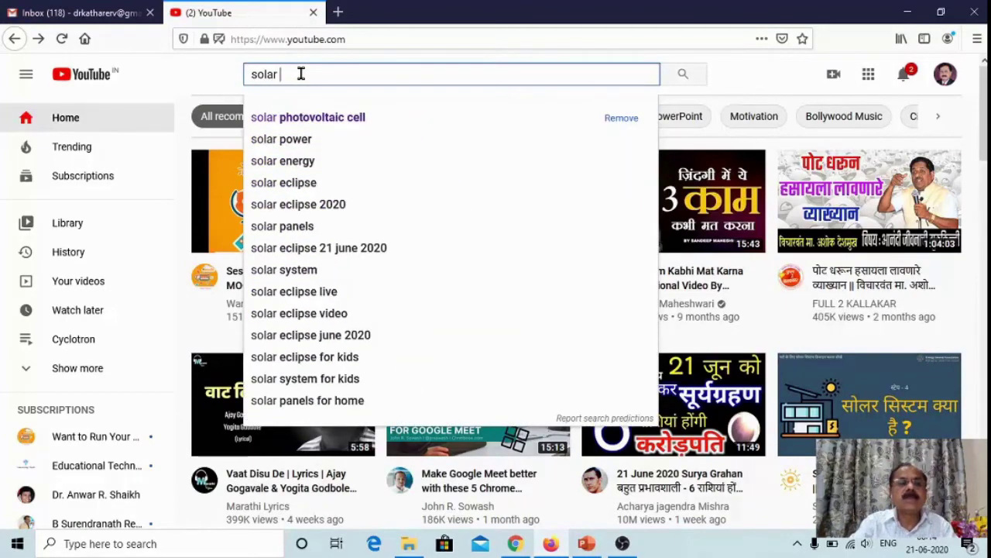
pyautogui.write(' energy')
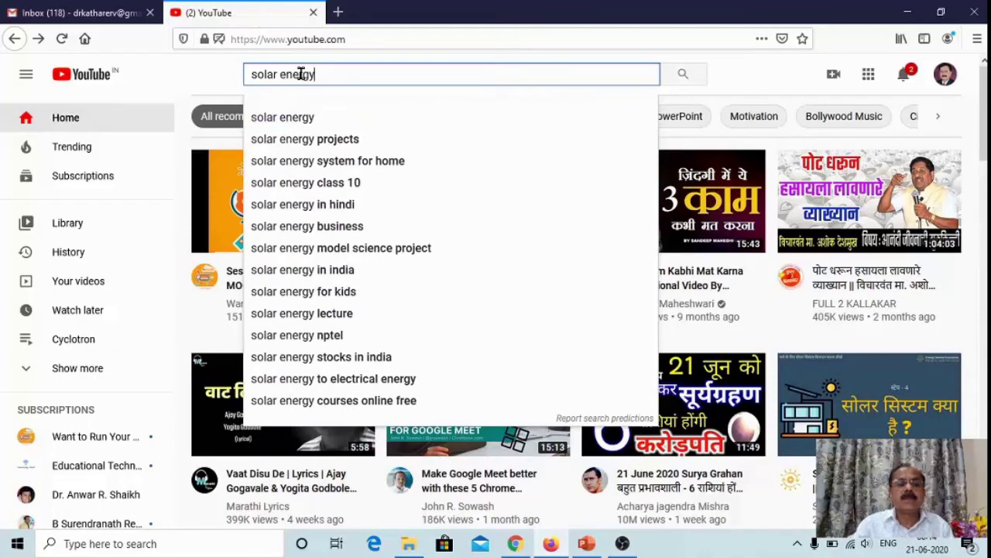
pyautogui.press('Return')
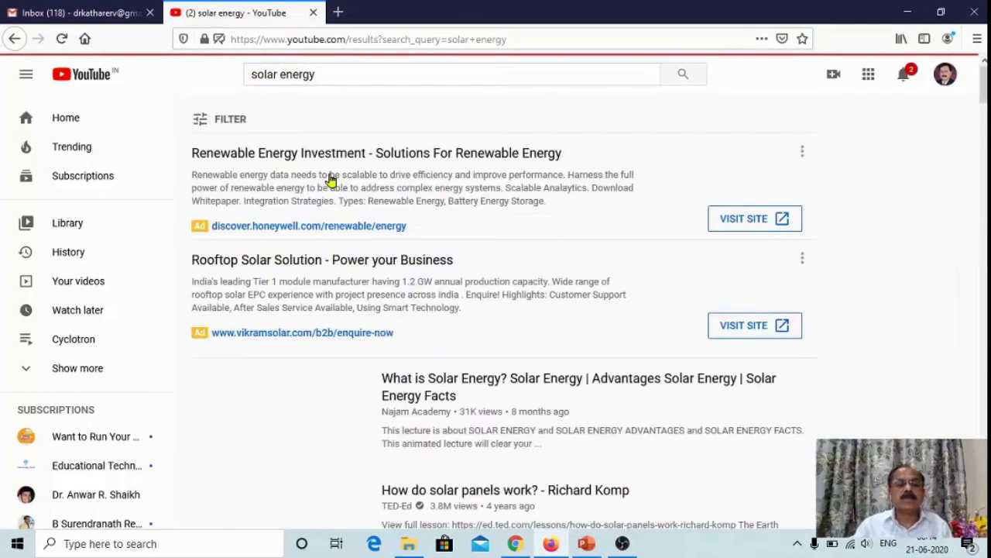
# - Open the video "What is Solar Energy? Solar Energy | Advantages Solar Energy | Solar Energy Facts" and pause playback
pyautogui.scroll(-2, 329, 178)
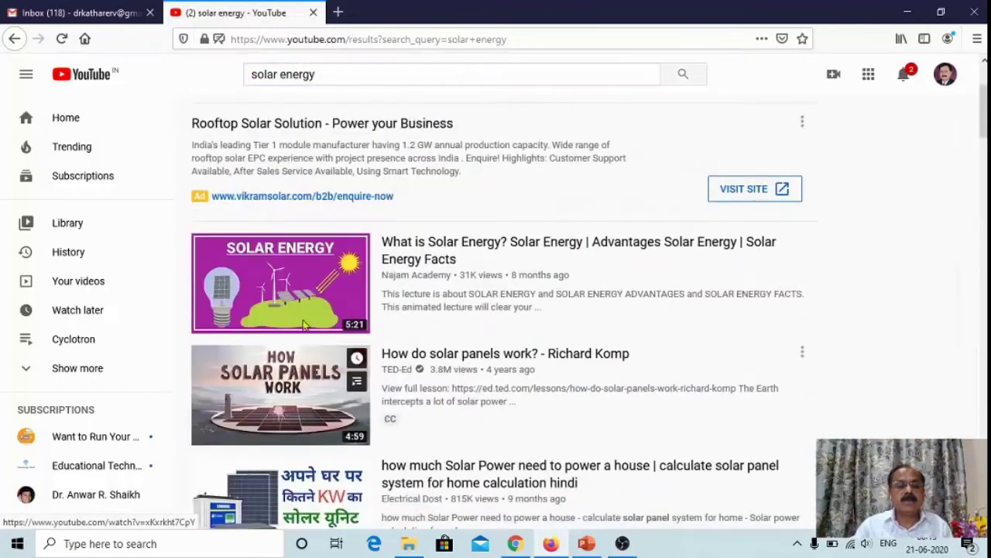
pyautogui.click(284, 287)
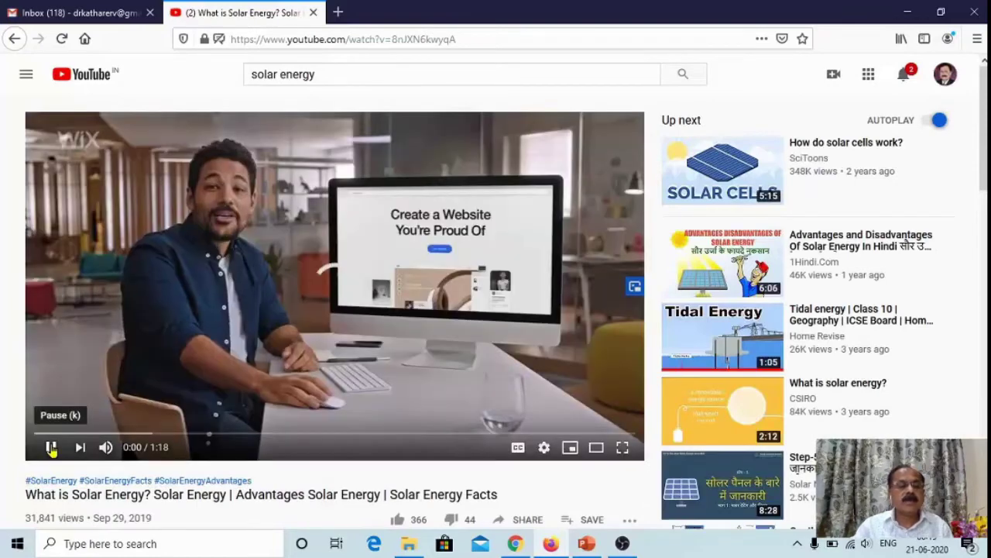
pyautogui.click(51, 447)
# - Copy the solar energy video's web address and keep the playback paused
pyautogui.click(461, 42)
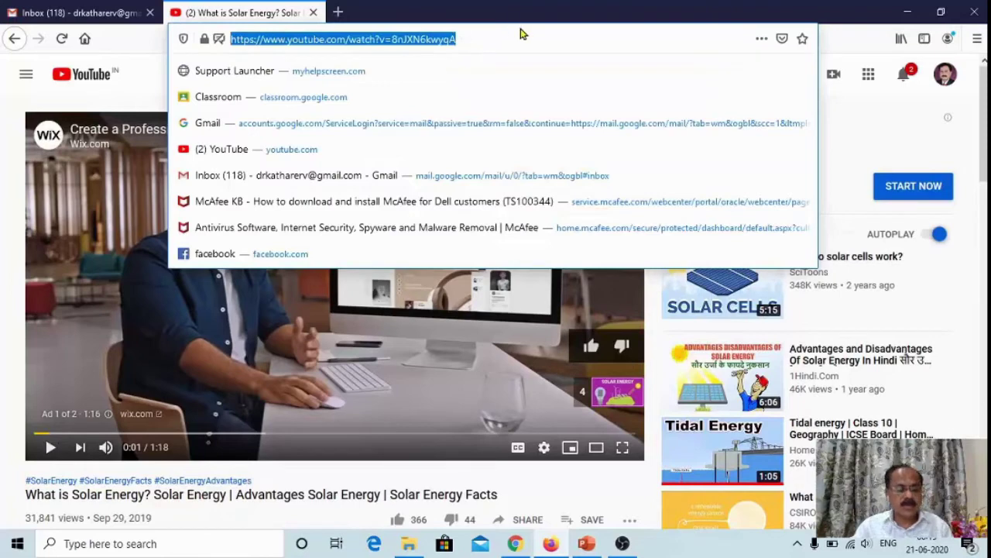
pyautogui.press('Escape')
pyautogui.click(319, 234)
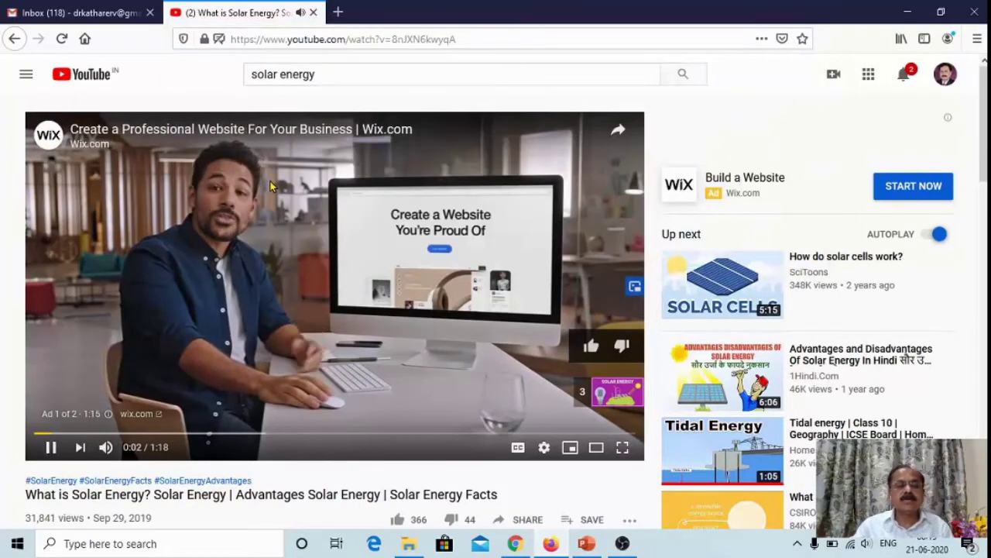
pyautogui.click(61, 439)
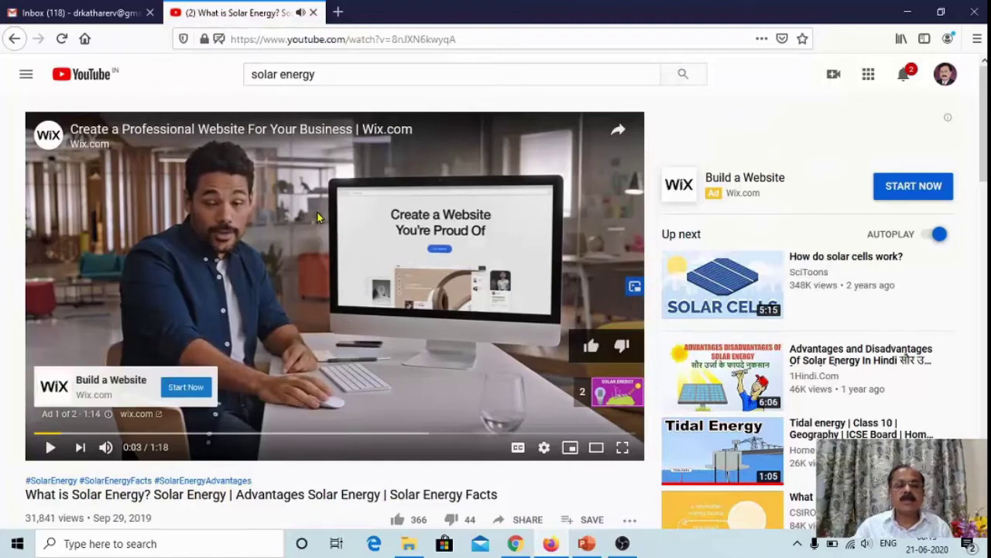
pyautogui.rightClick(318, 218)
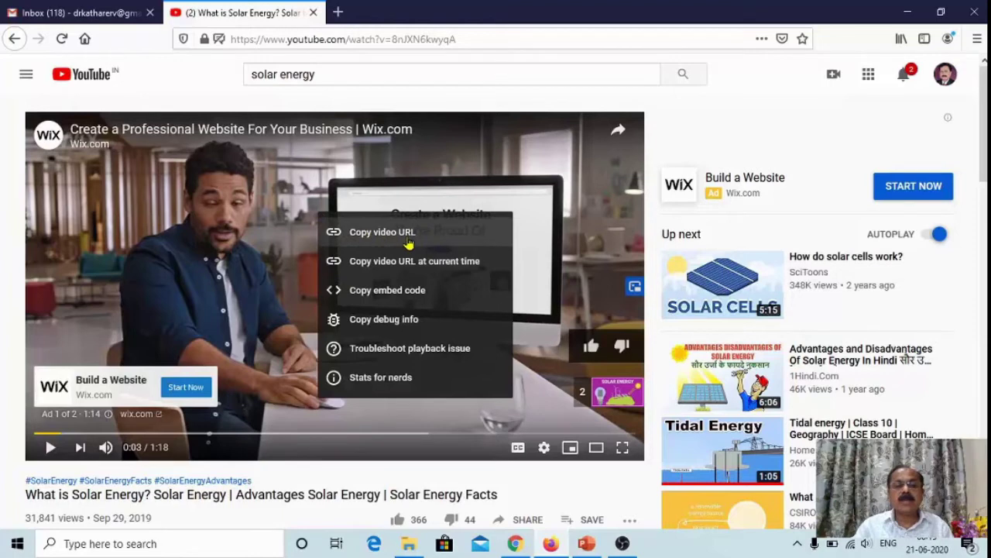
pyautogui.click(221, 220)
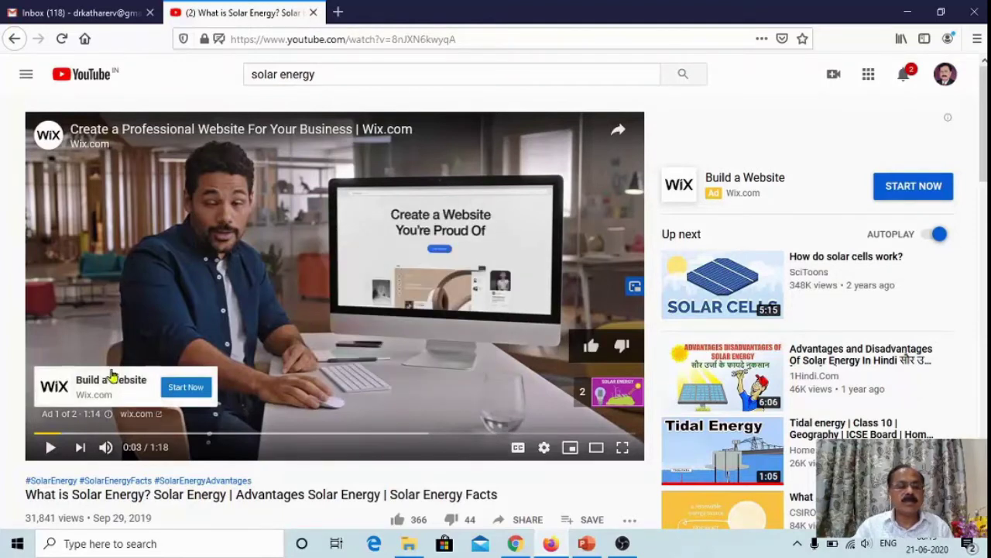
pyautogui.click(515, 543)
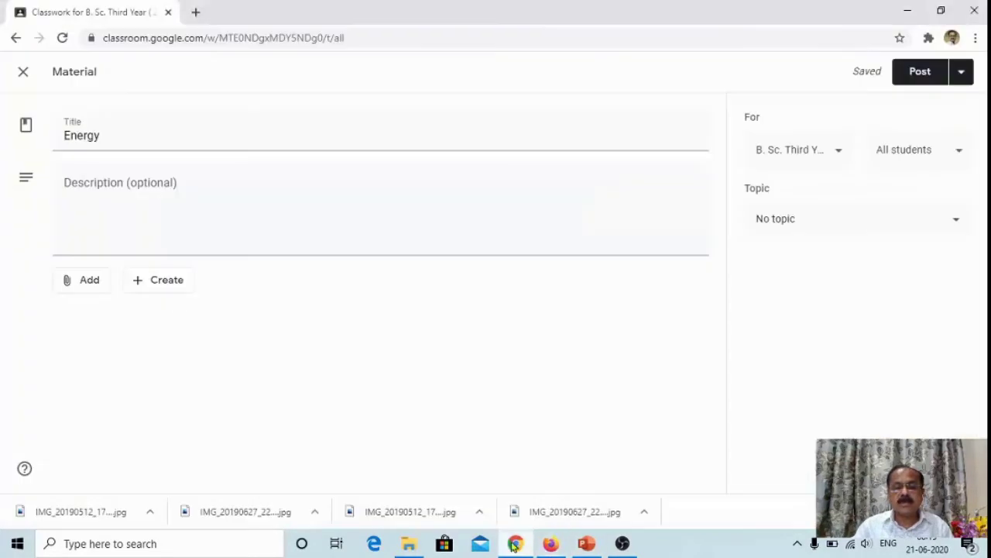
pyautogui.click(89, 286)
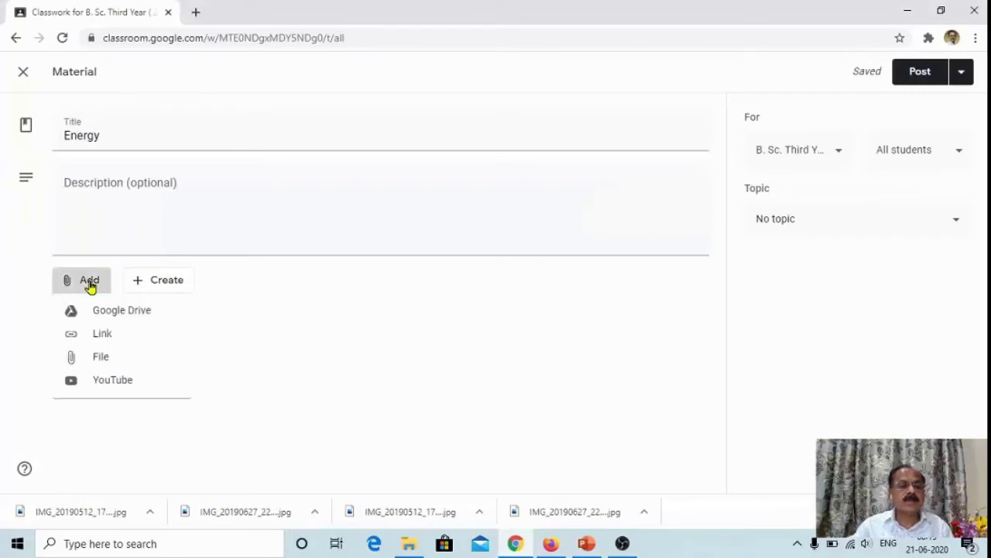
pyautogui.click(102, 341)
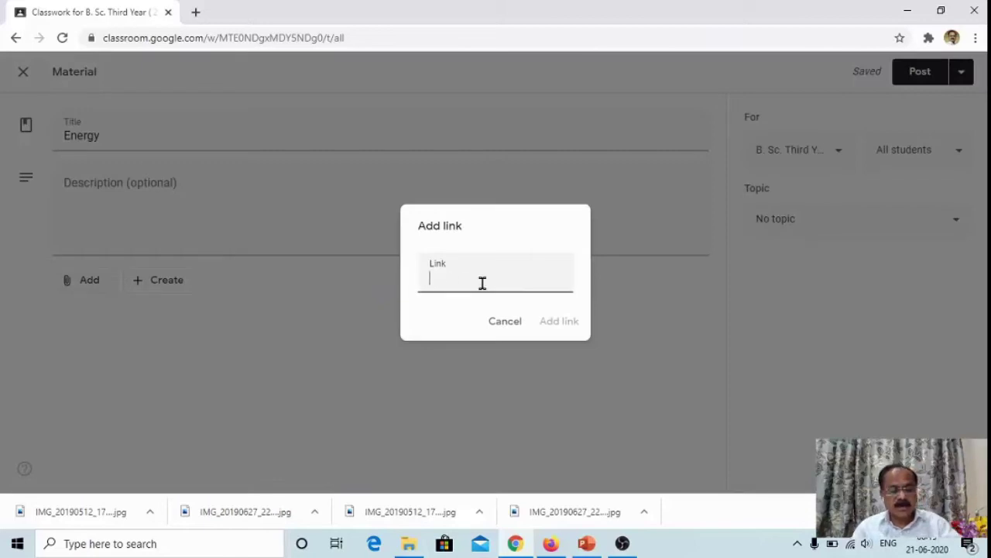
pyautogui.write('https://www.youtube.com/watch?v=8nJXN6lorqA')
pyautogui.click(567, 324)
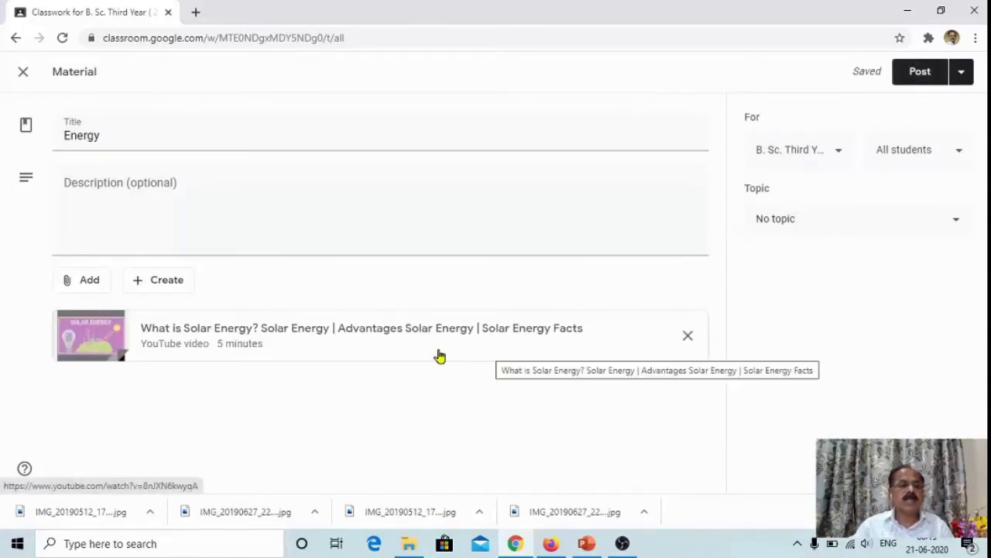
# - Choose the Word document "Introduction" from the Desktop folder on drive D: as a file to upload to the material
pyautogui.click(86, 285)
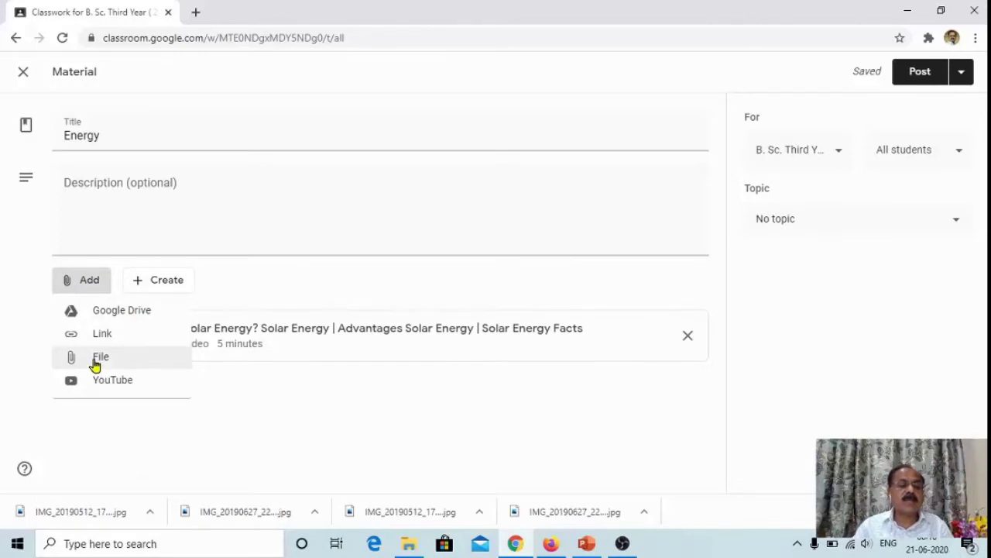
pyautogui.click(97, 362)
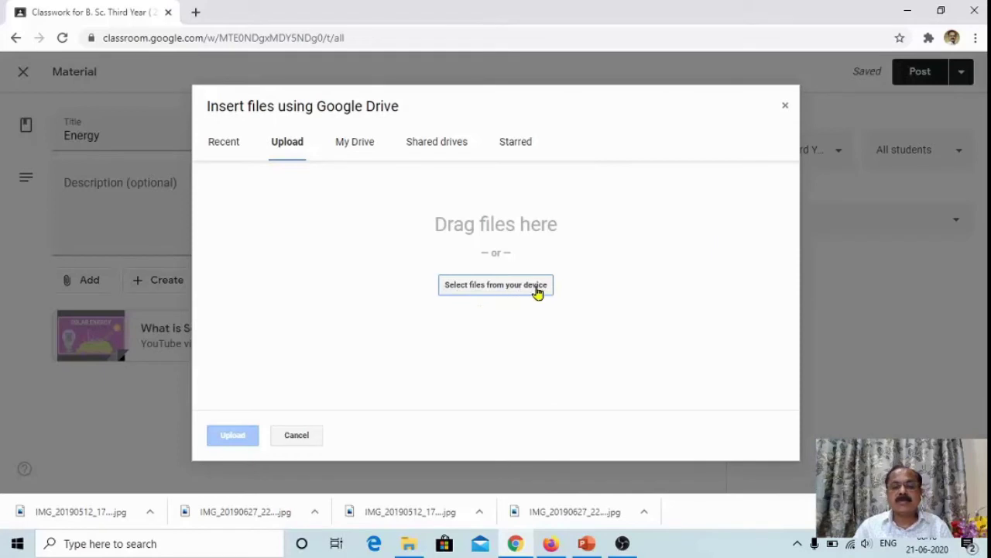
pyautogui.click(493, 292)
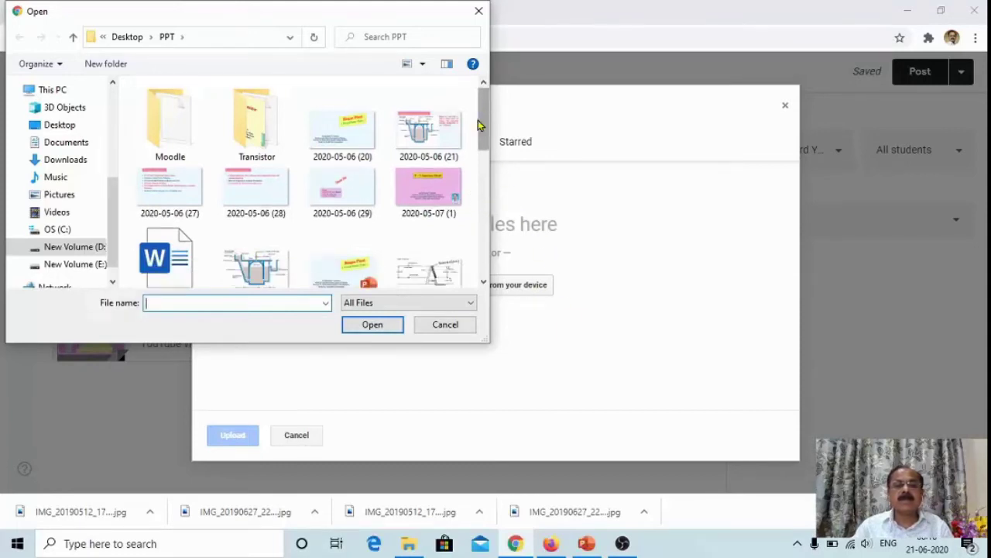
pyautogui.moveTo(480, 123); pyautogui.dragTo(480, 157)
pyautogui.click(81, 246)
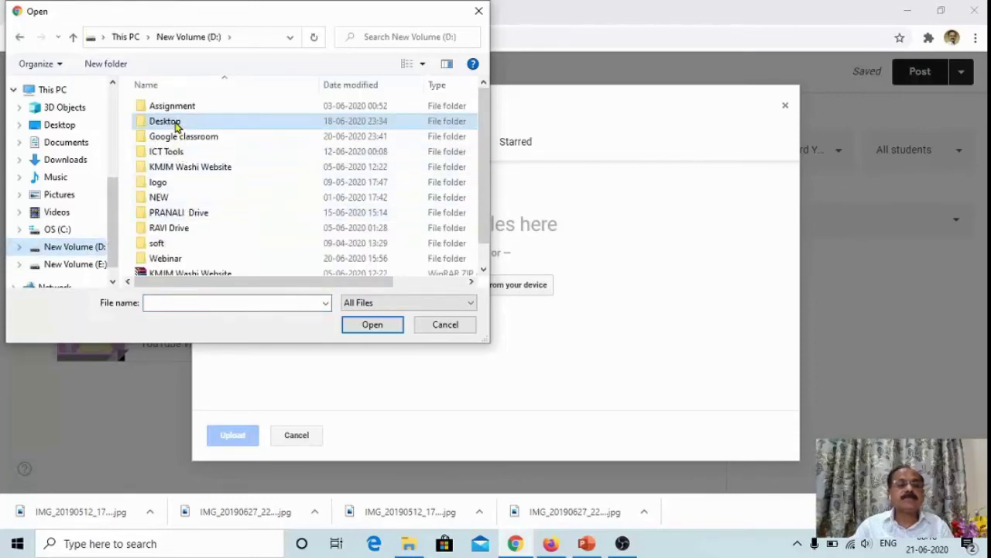
pyautogui.scroll(-1, 228, 225)
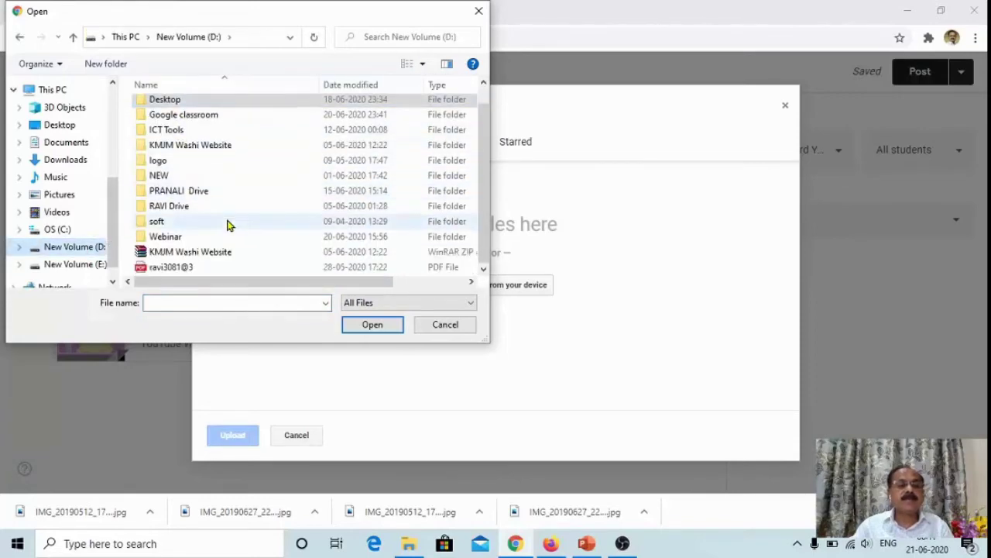
pyautogui.doubleClick(165, 100)
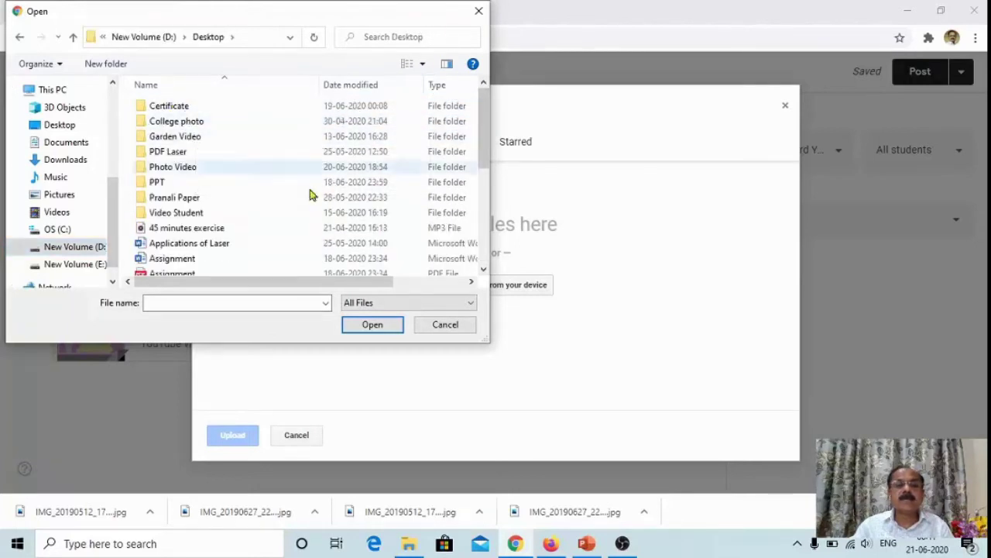
pyautogui.scroll(-3, 209, 209)
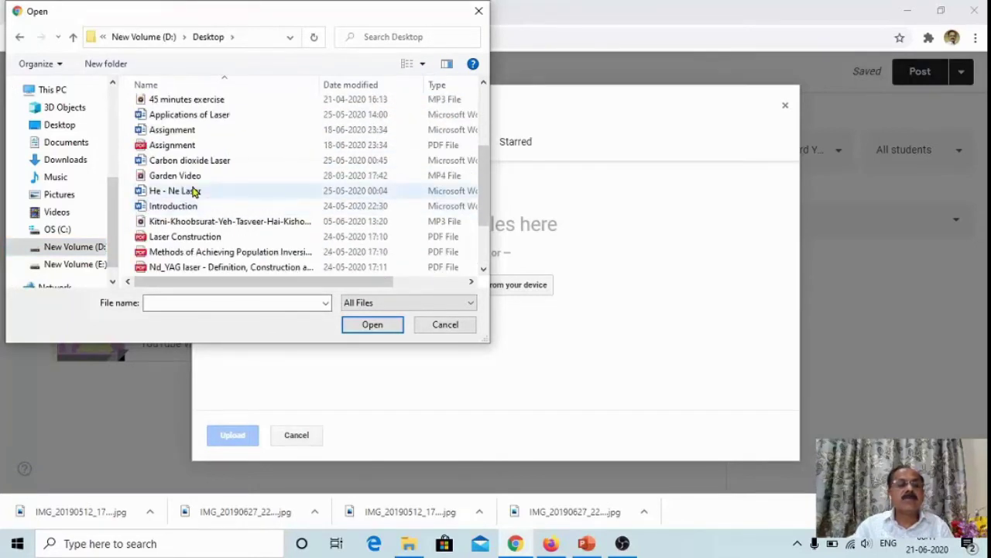
pyautogui.click(173, 205)
pyautogui.scroll(-1, 186, 193)
pyautogui.click(359, 325)
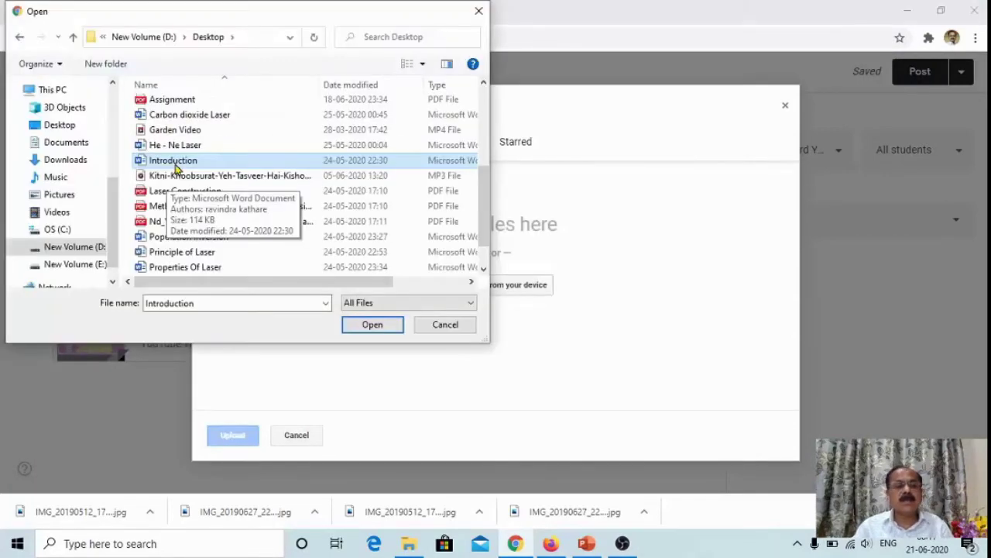
# - Upload Introduction.docx and attach it to the Energy material
pyautogui.click(371, 324)
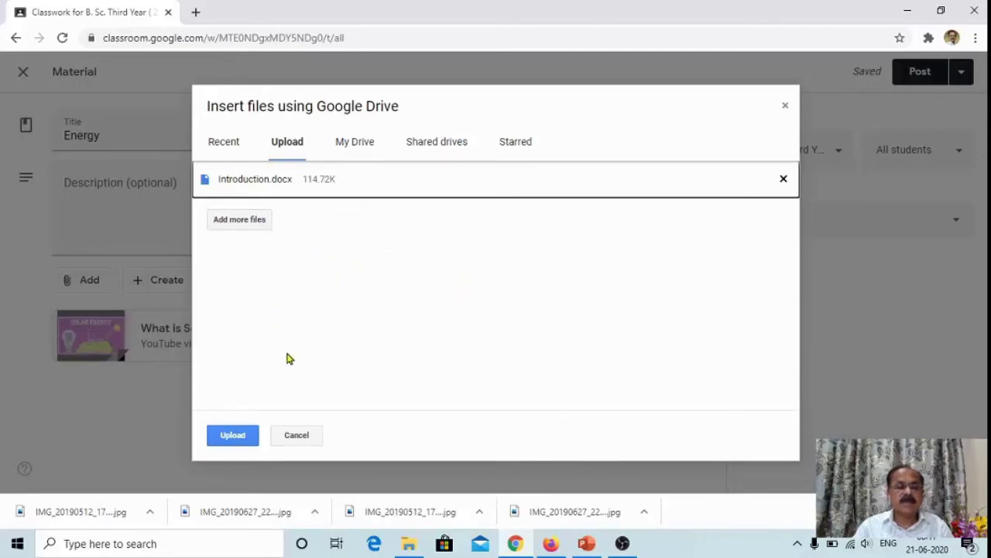
pyautogui.click(232, 436)
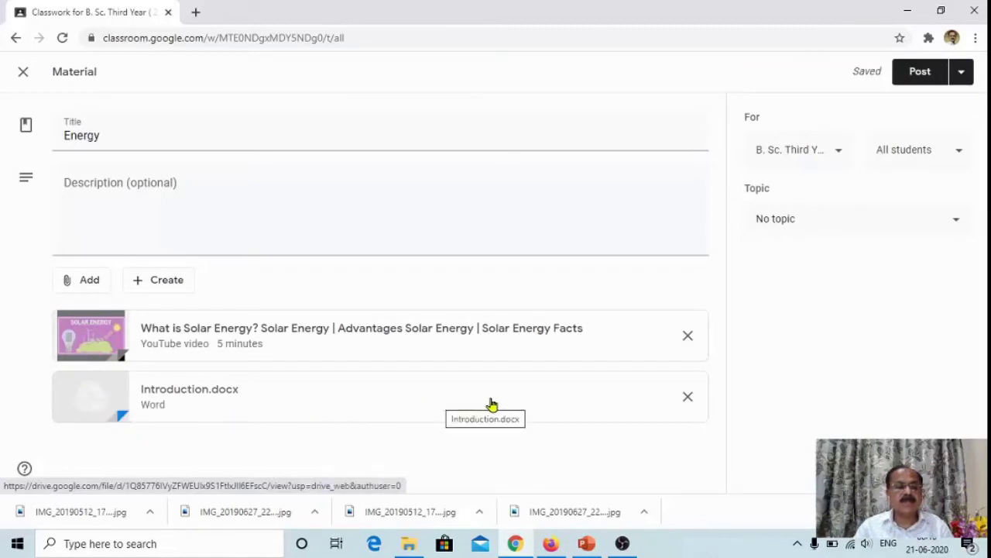
# - Attach the Assignment PDF to the material by bringing it over from the Desktop folder on drive D: in File Explorer and uploading it
pyautogui.click(99, 283)
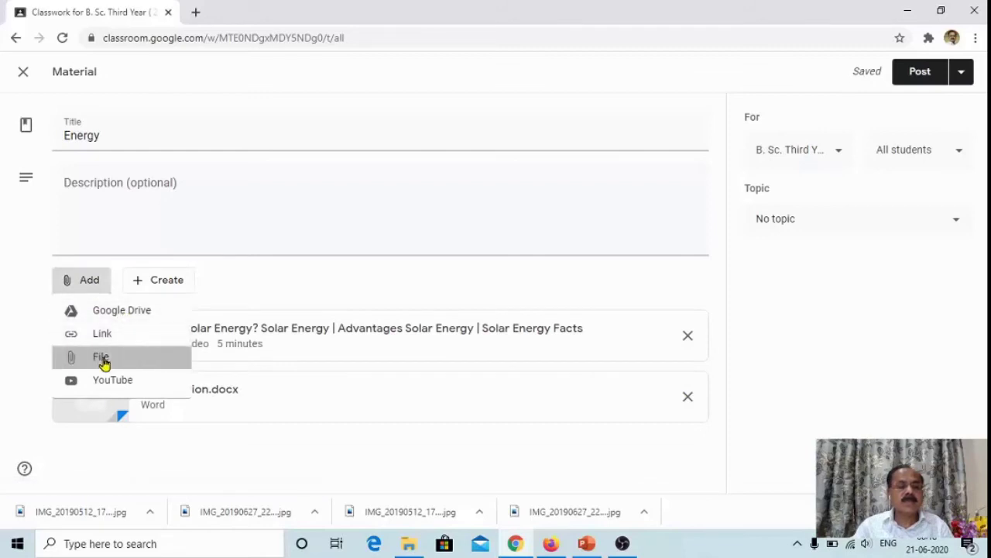
pyautogui.click(102, 358)
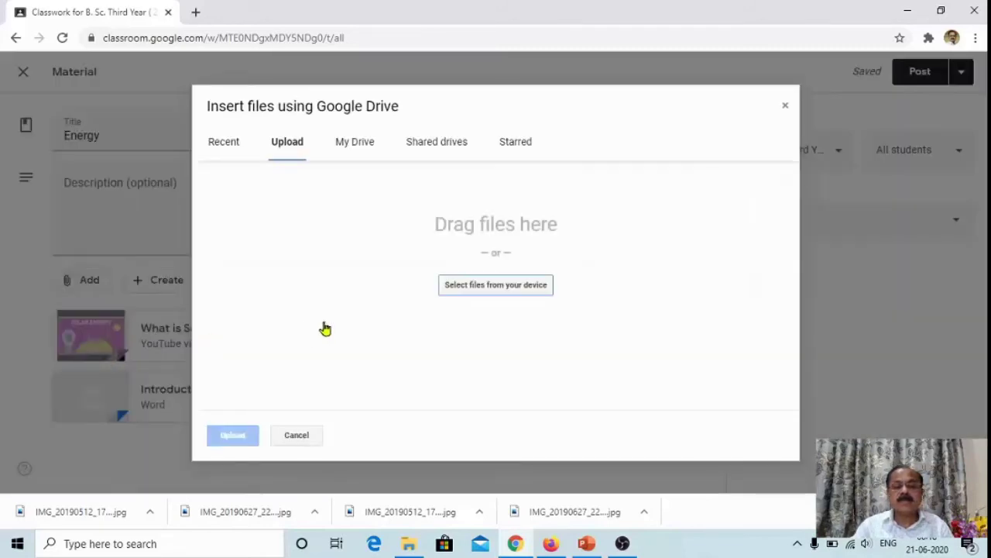
pyautogui.click(408, 547)
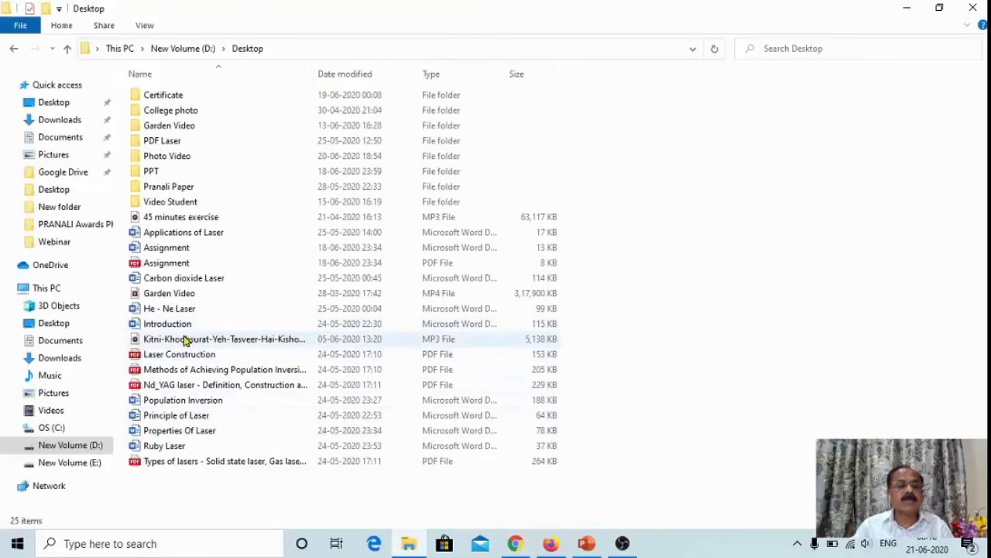
pyautogui.click(171, 267)
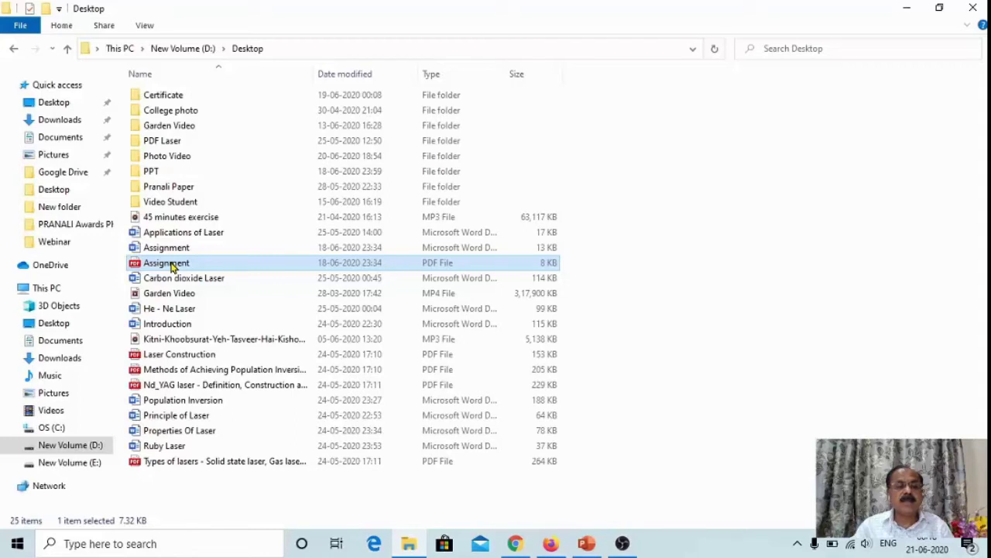
pyautogui.moveTo(180, 271); pyautogui.dragTo(413, 306)
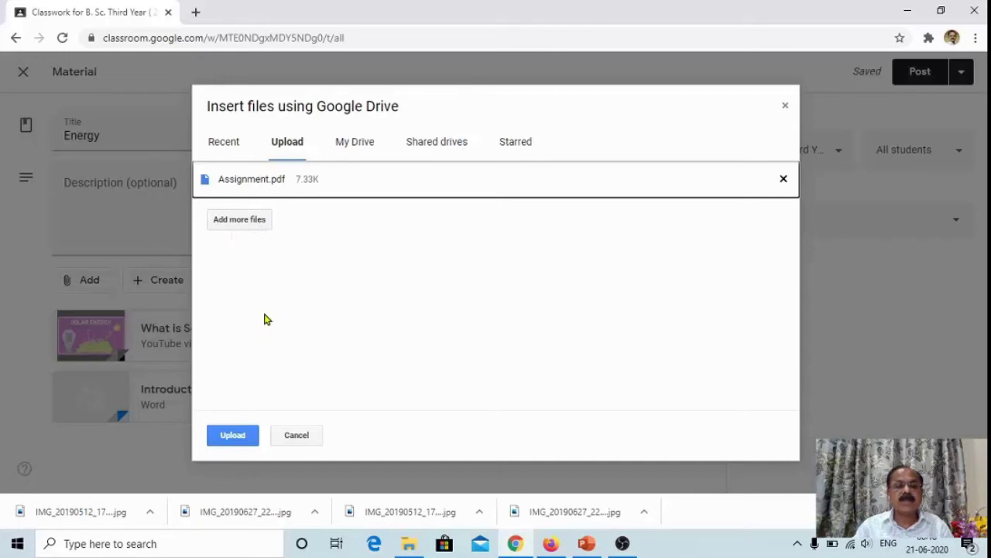
pyautogui.click(231, 438)
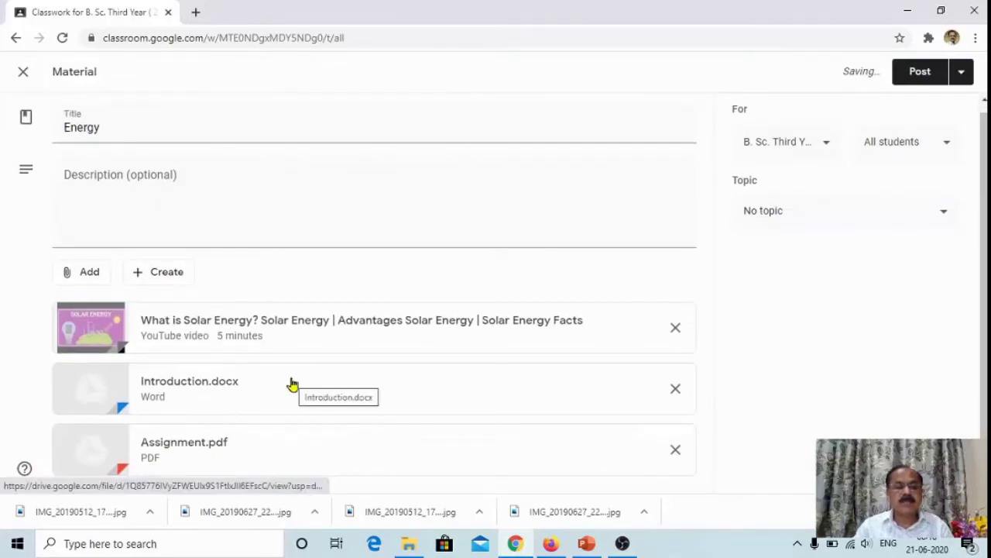
# - Upload the Tidal Energy presentation from the PPT folder inside Desktop on drive D: and attach it to the material
pyautogui.click(90, 275)
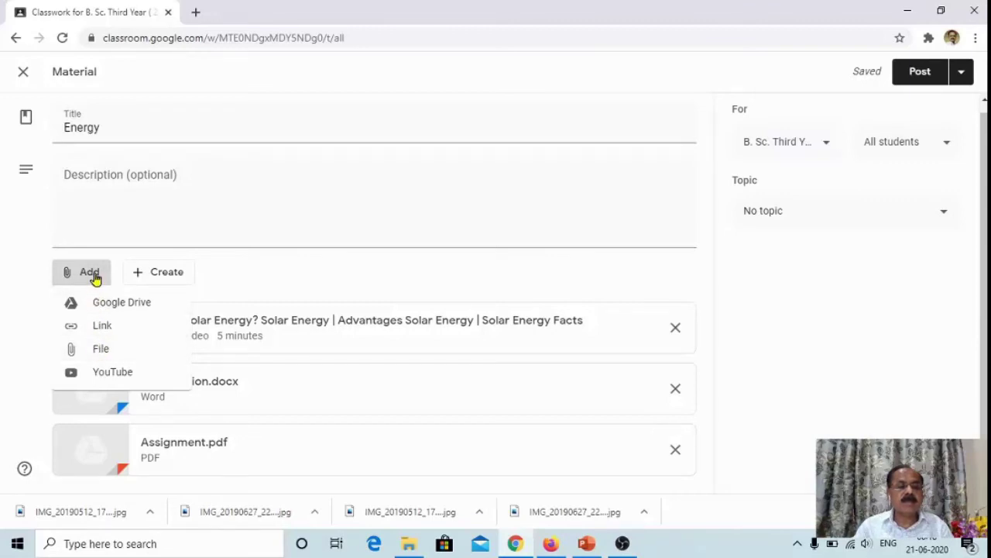
pyautogui.click(99, 348)
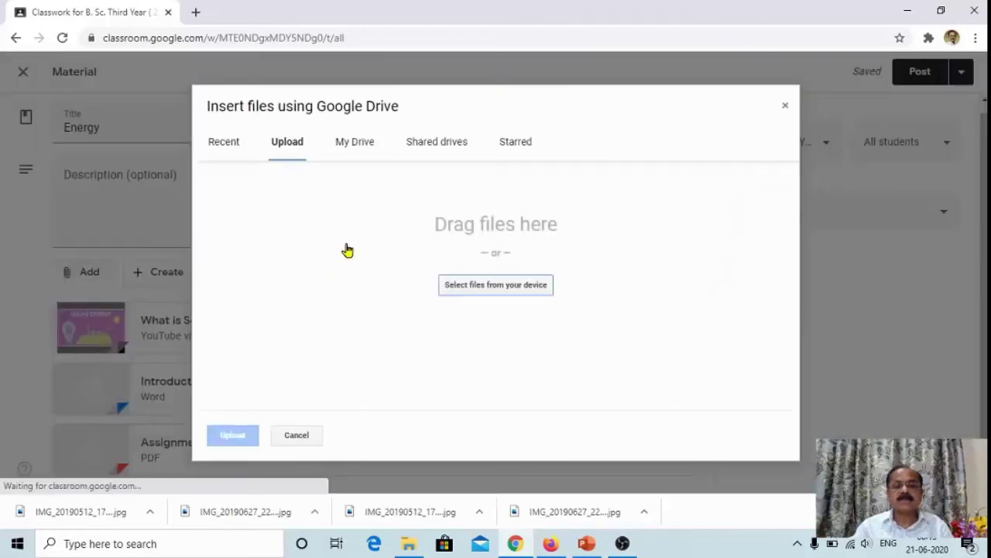
pyautogui.click(507, 292)
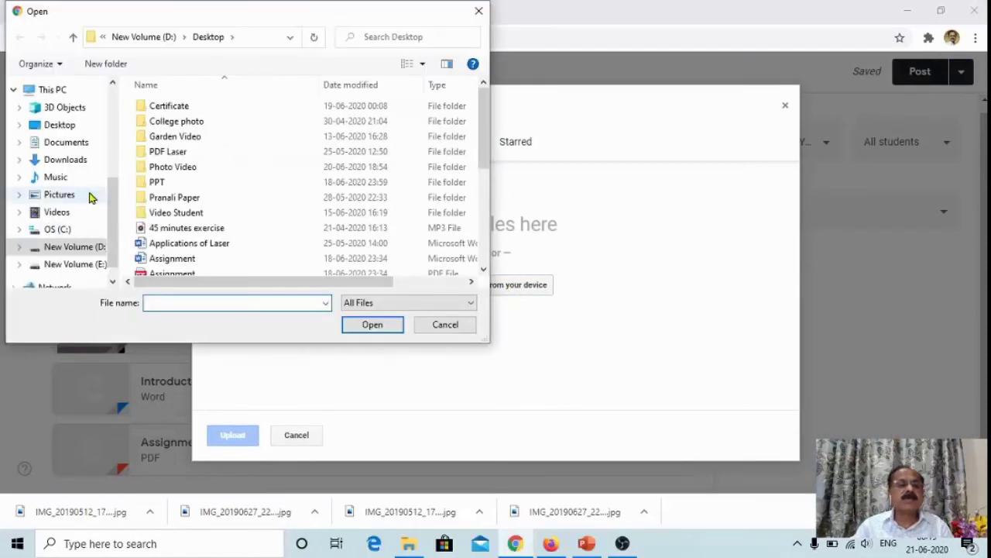
pyautogui.scroll(2, 160, 192)
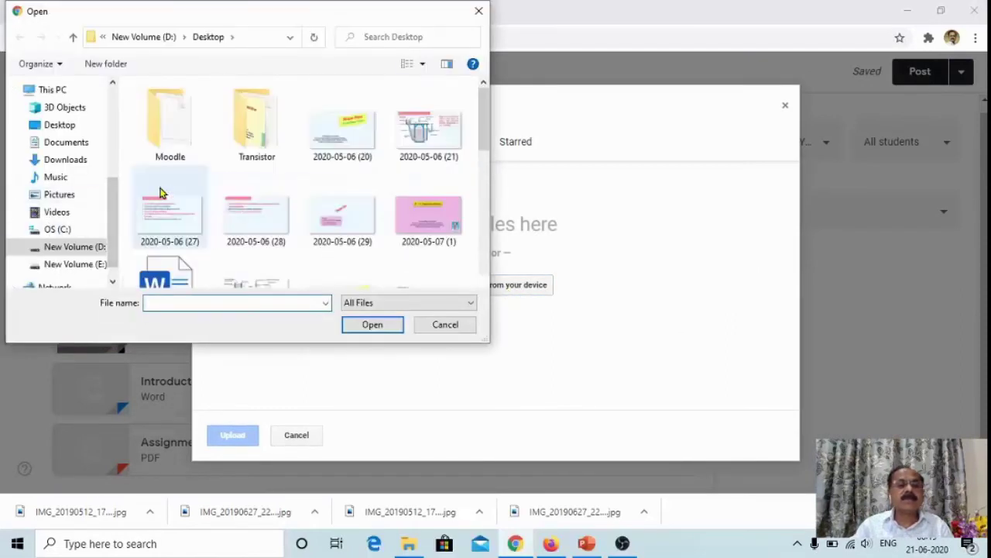
pyautogui.scroll(-1, 346, 233)
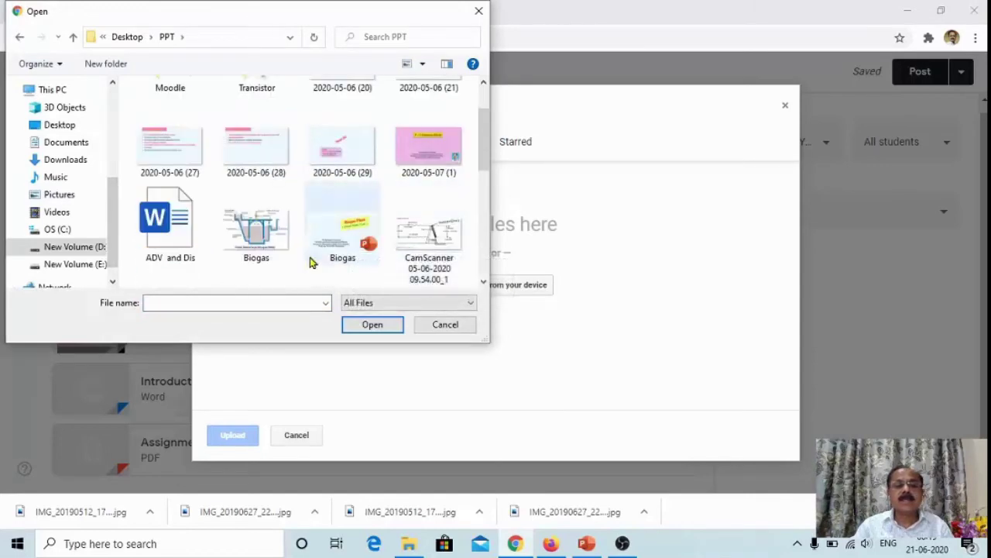
pyautogui.scroll(-3, 310, 262)
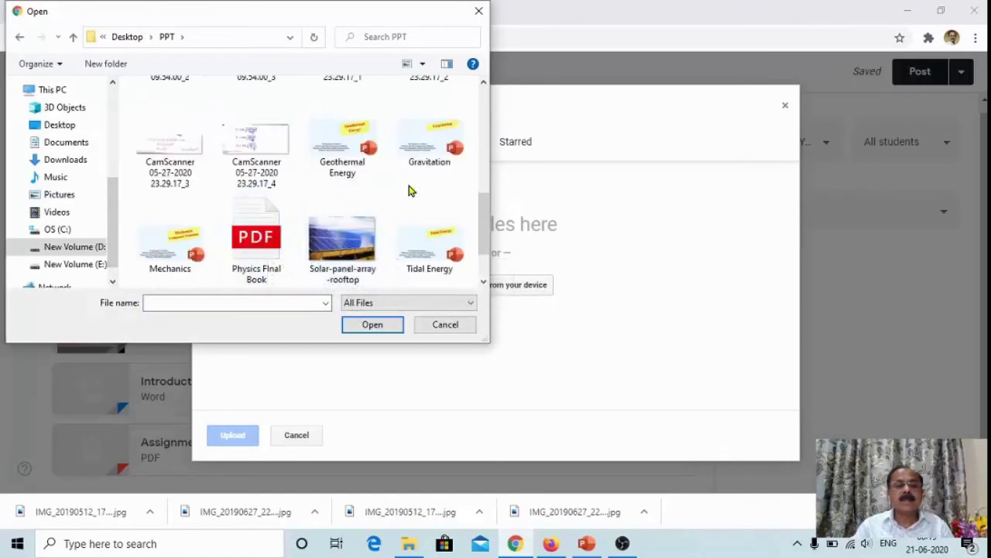
pyautogui.click(418, 243)
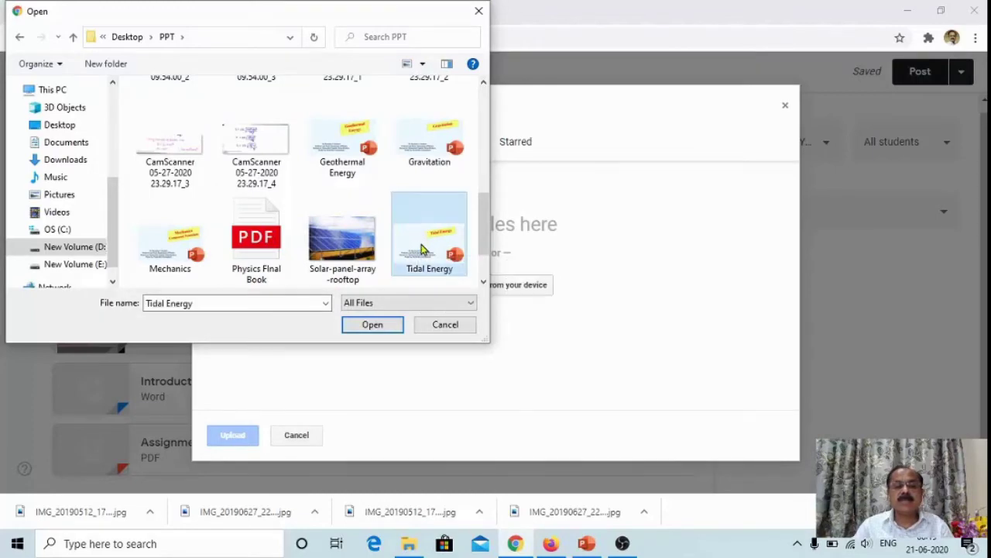
pyautogui.click(372, 324)
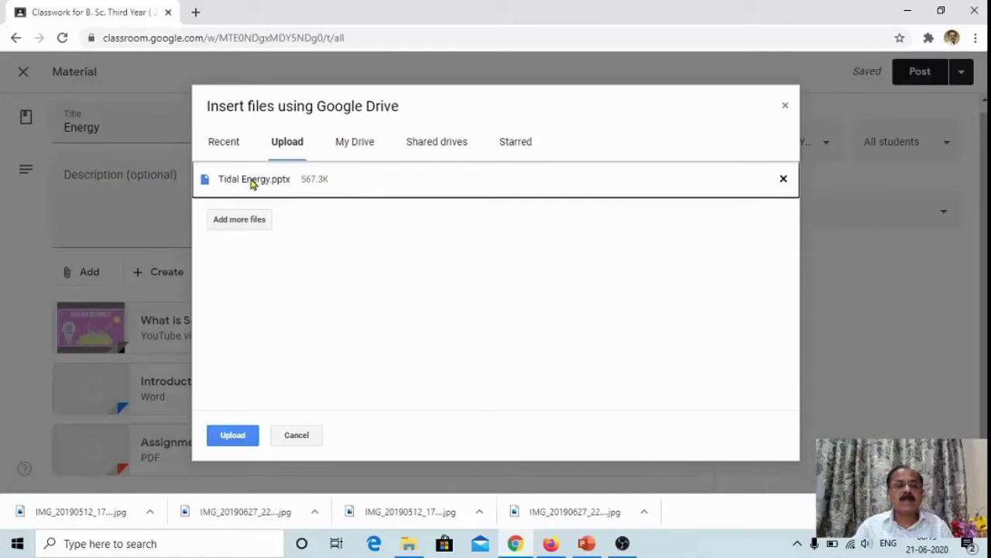
pyautogui.click(233, 433)
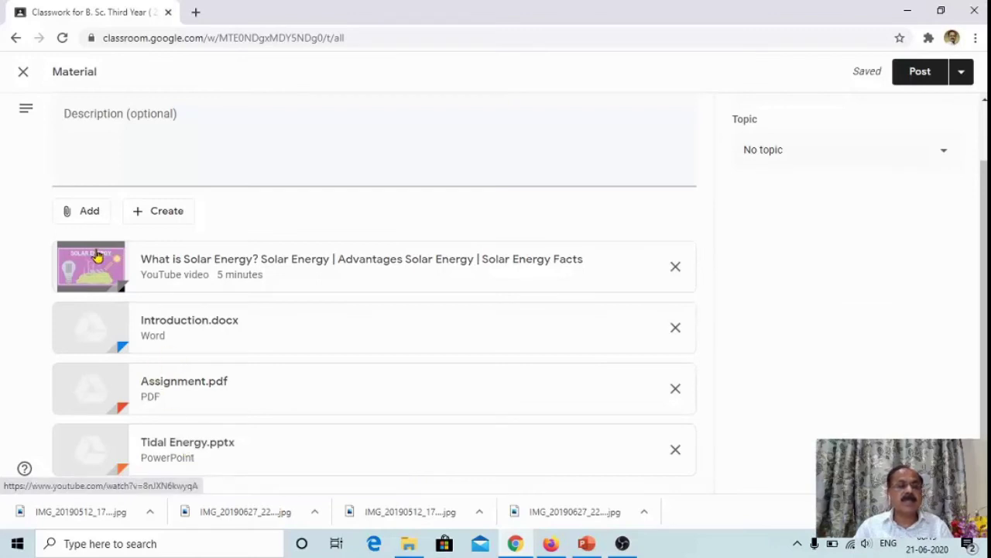
# - Start inserting a YouTube video into the material and search for videos by the teacher's name
pyautogui.click(84, 215)
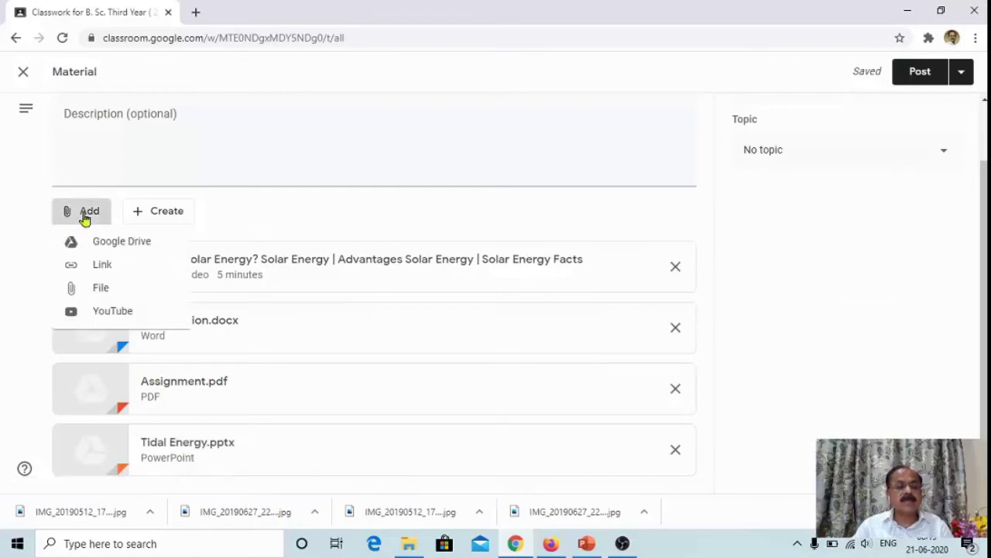
pyautogui.click(112, 314)
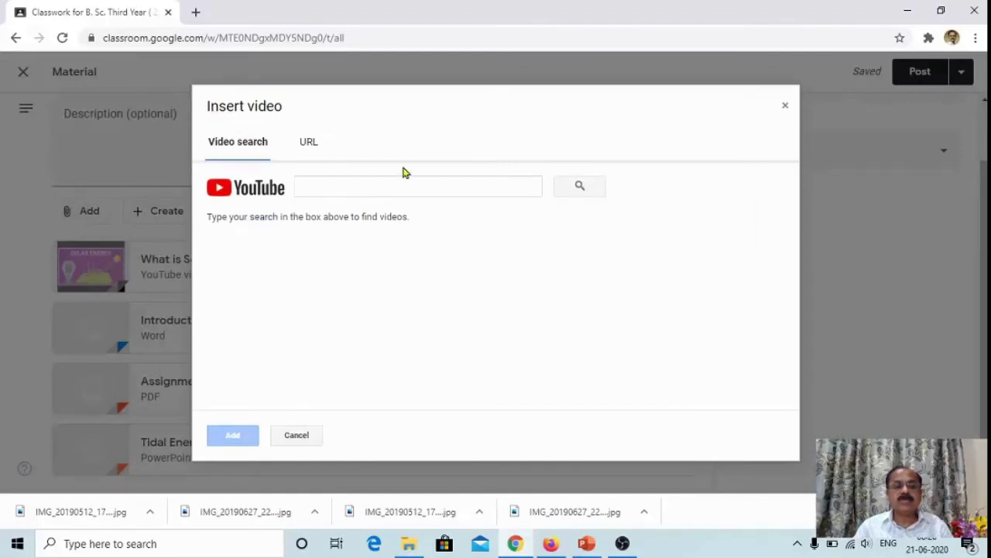
pyautogui.click(321, 185)
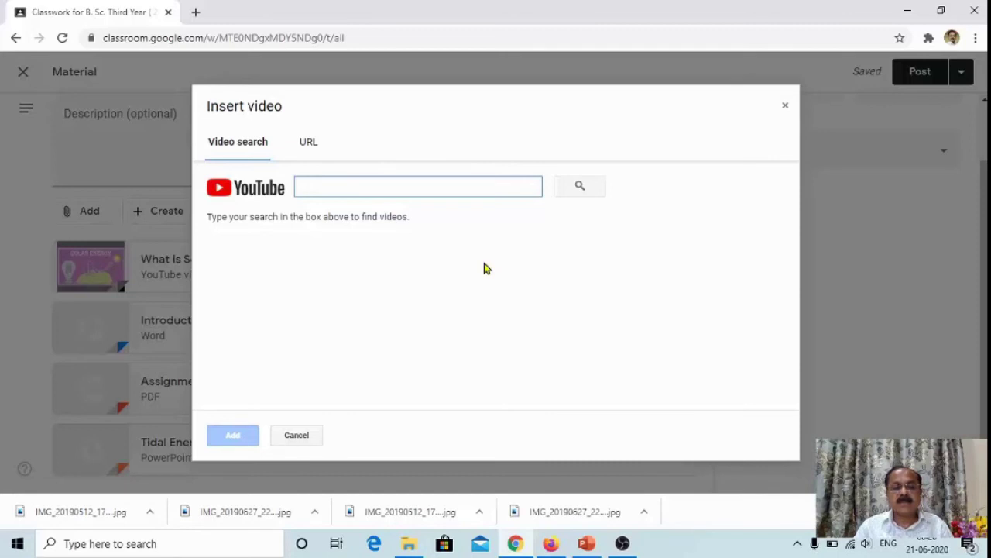
pyautogui.write('k')
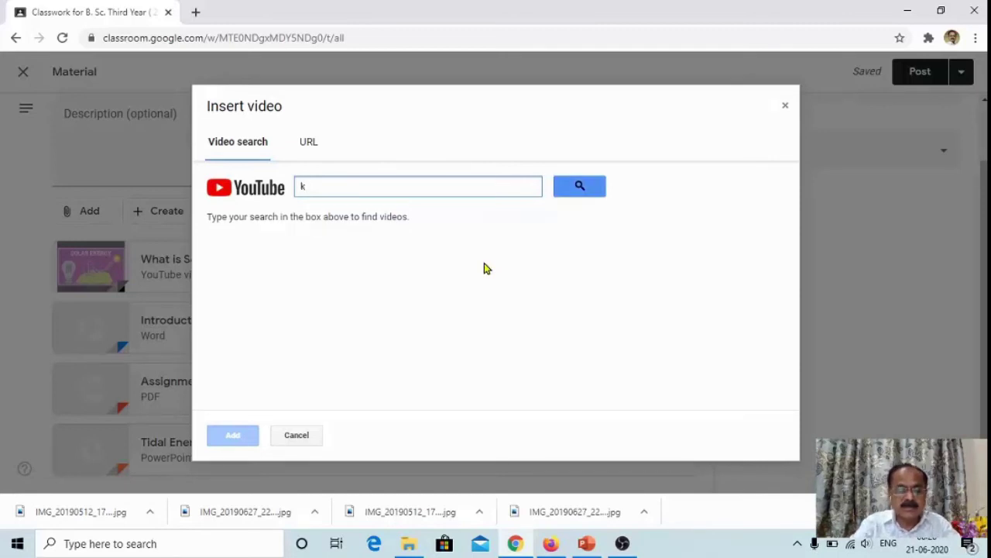
pyautogui.write('athar')
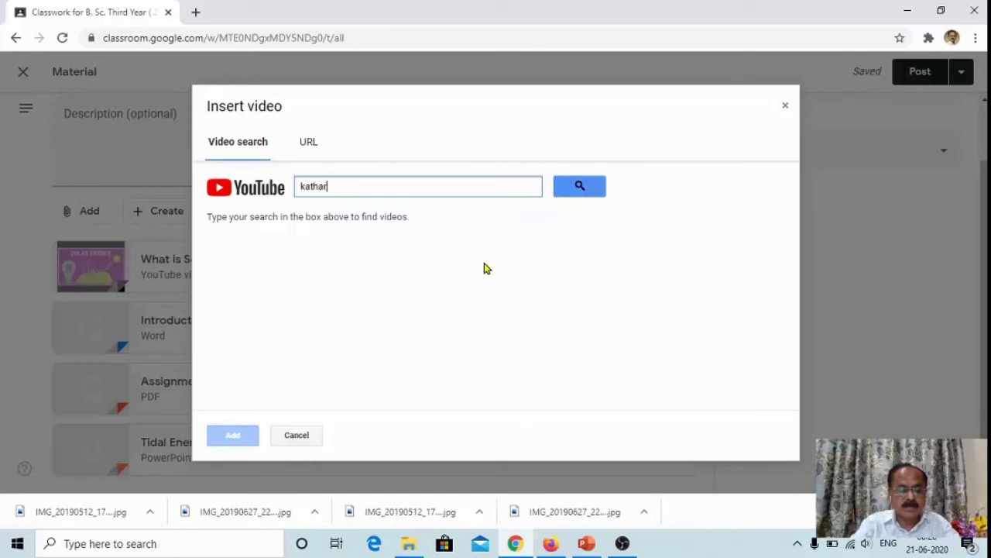
pyautogui.write('e ravindra')
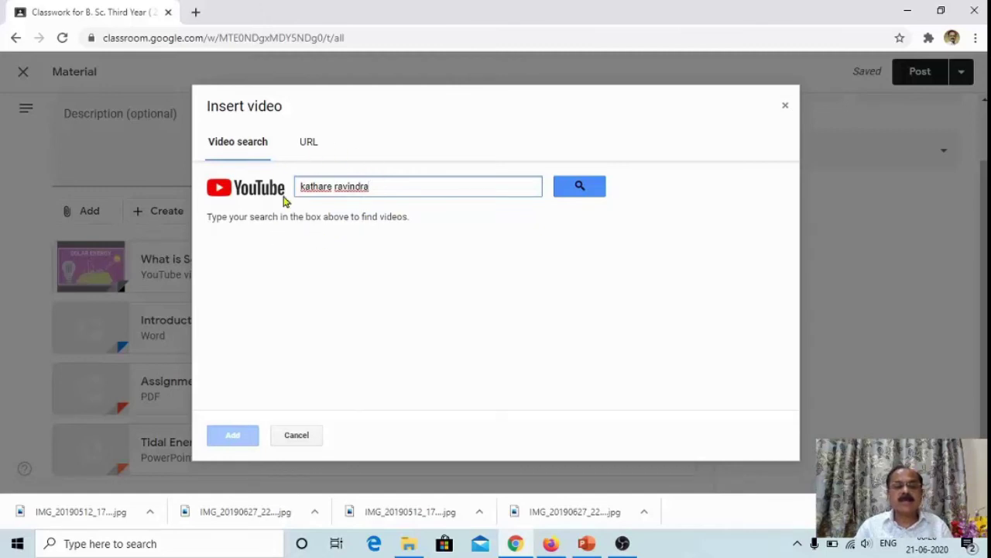
pyautogui.click(579, 187)
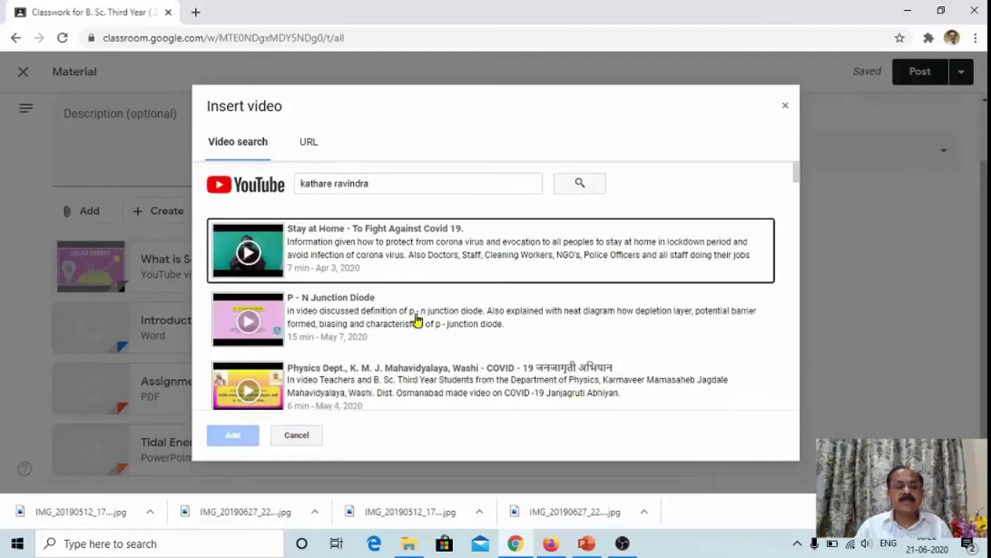
# - Choose the "Logic Gates" video from the search results and attach it to the material
pyautogui.scroll(-1, 416, 320)
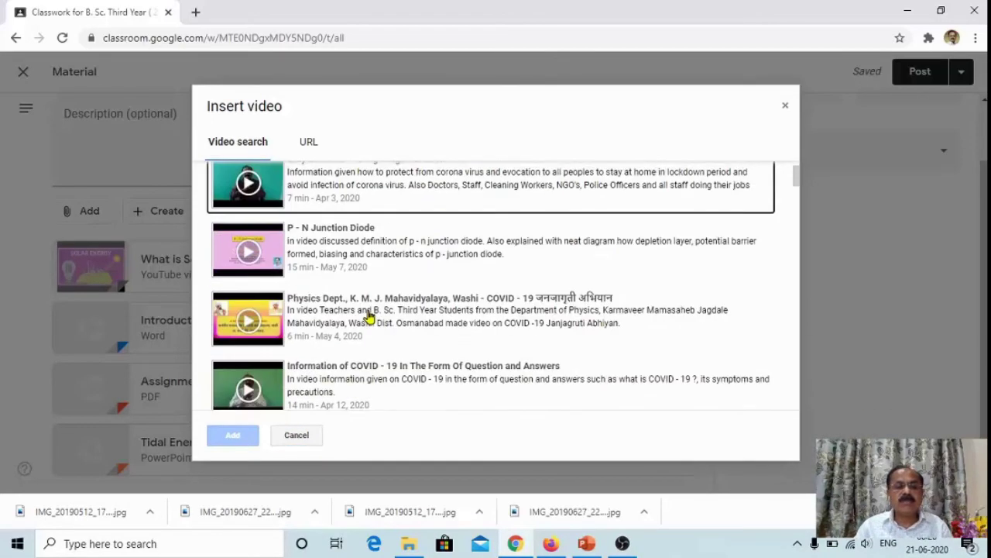
pyautogui.scroll(1, 369, 316)
pyautogui.scroll(-2, 369, 316)
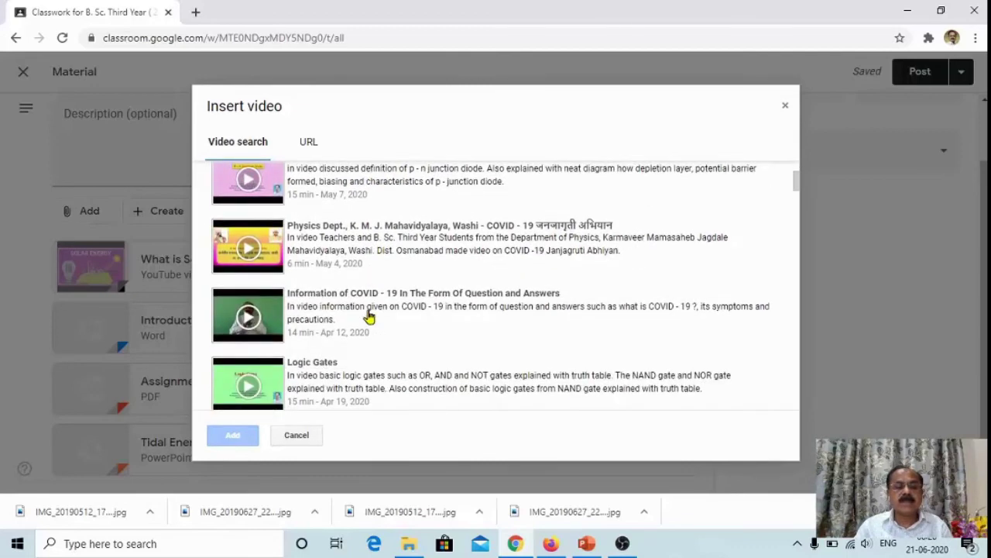
pyautogui.scroll(-1, 368, 316)
pyautogui.scroll(-1, 369, 316)
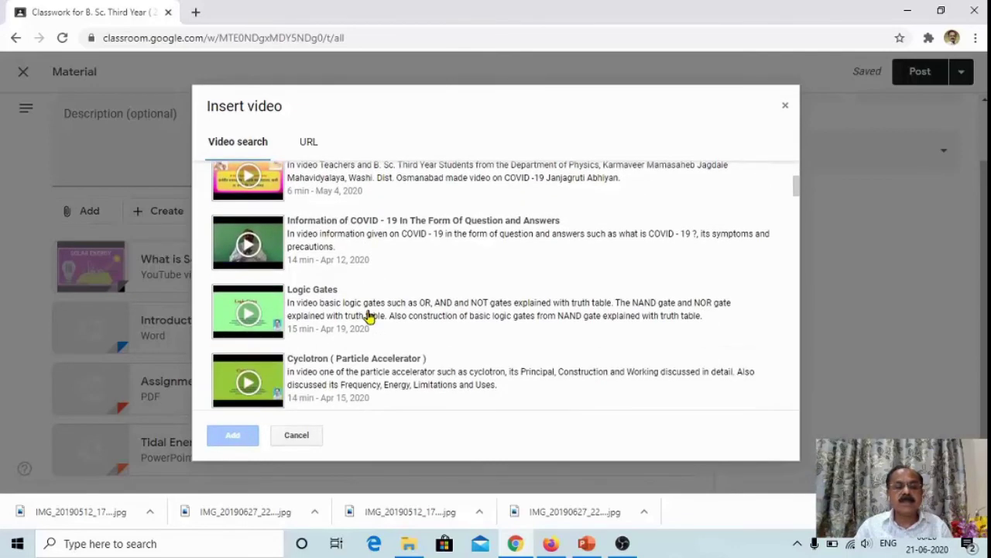
pyautogui.click(342, 314)
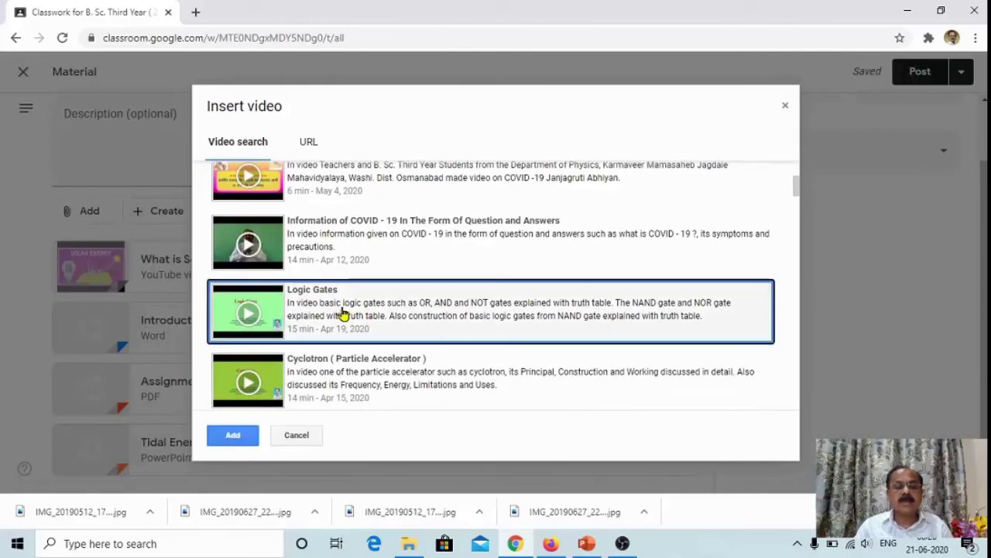
pyautogui.click(233, 437)
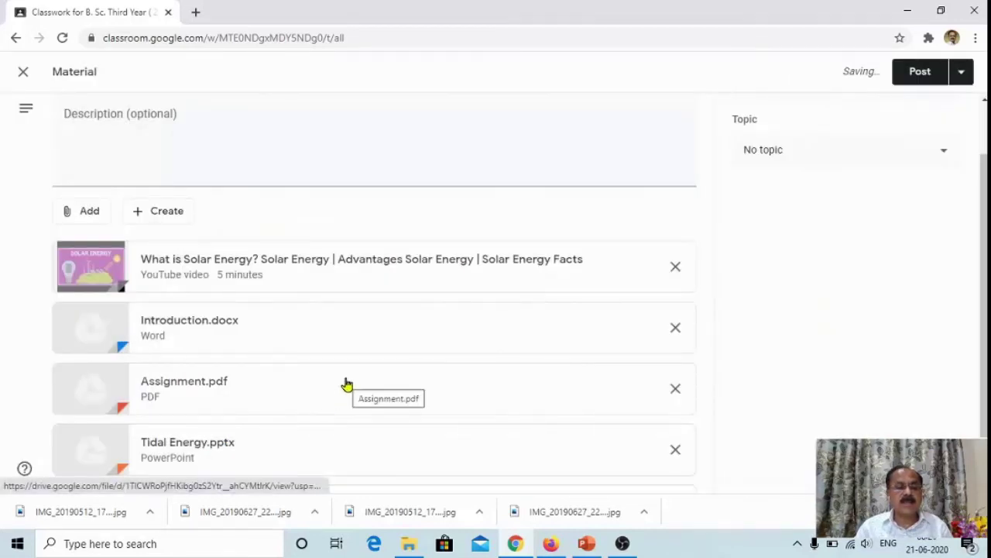
# - Review the material's attachments and the list of classes it can be shared with, leaving the class selection as it is
pyautogui.scroll(-1, 346, 385)
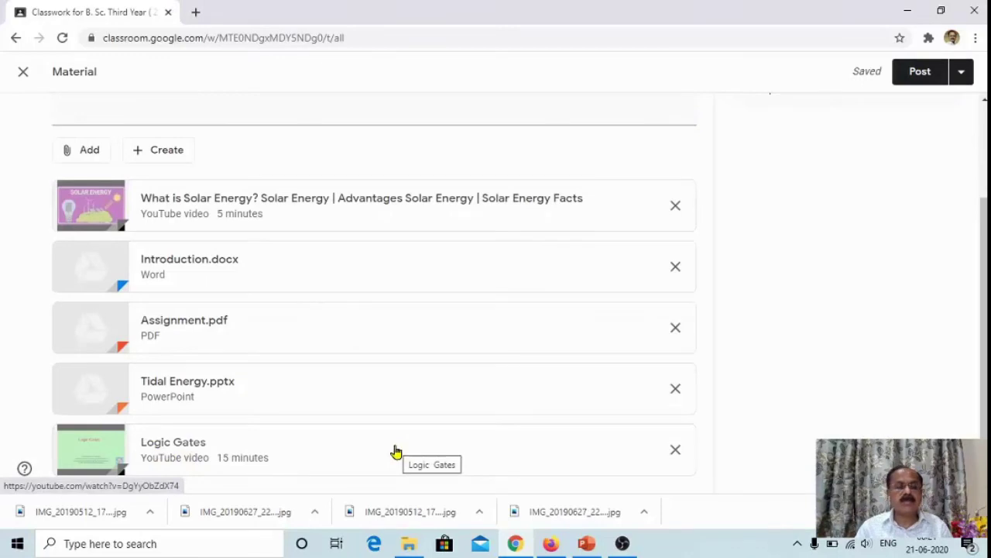
pyautogui.scroll(2, 283, 402)
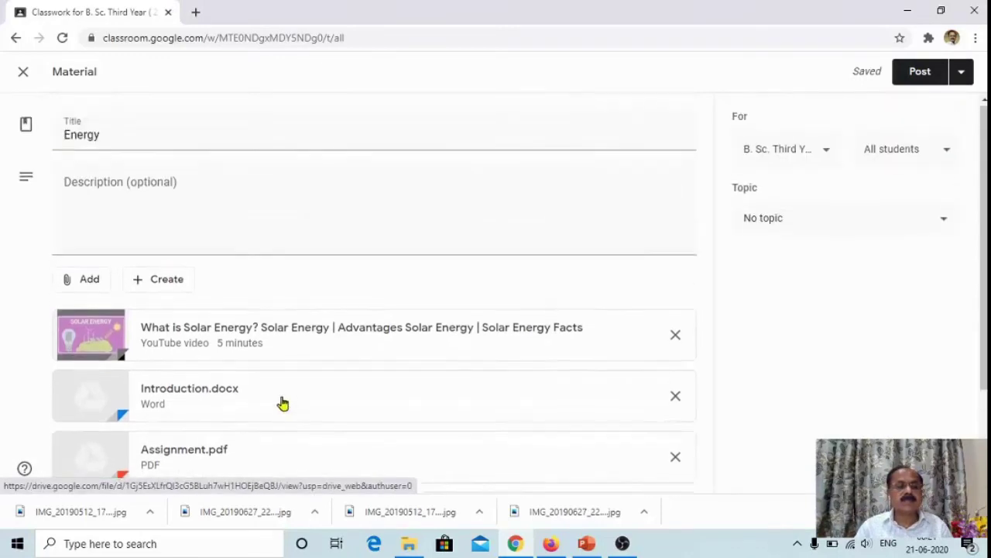
pyautogui.scroll(-2, 274, 359)
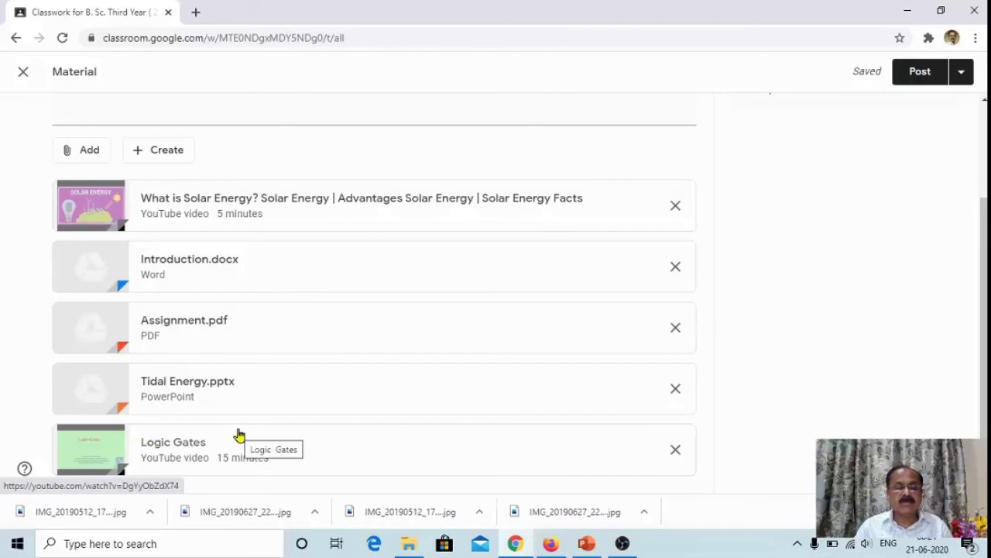
pyautogui.scroll(2, 199, 307)
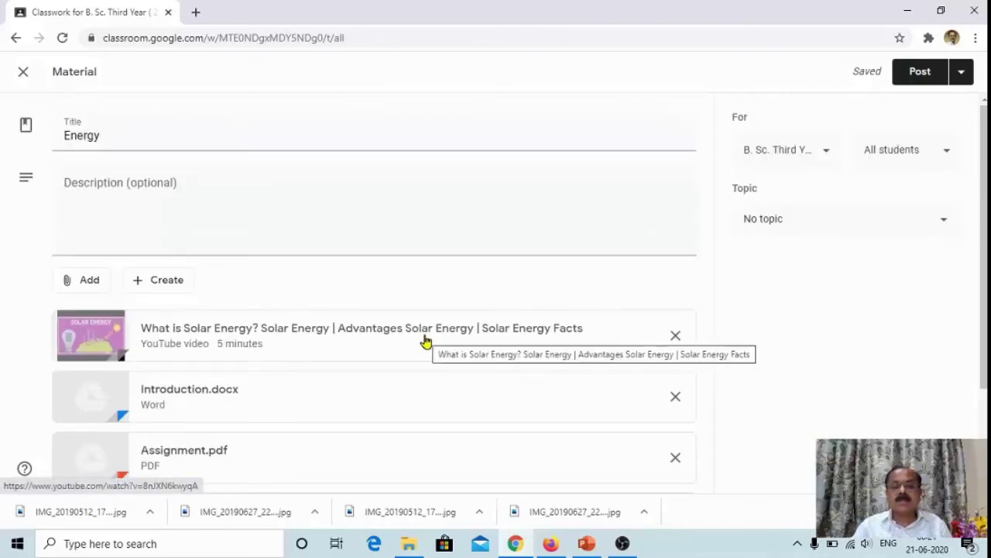
pyautogui.click(828, 156)
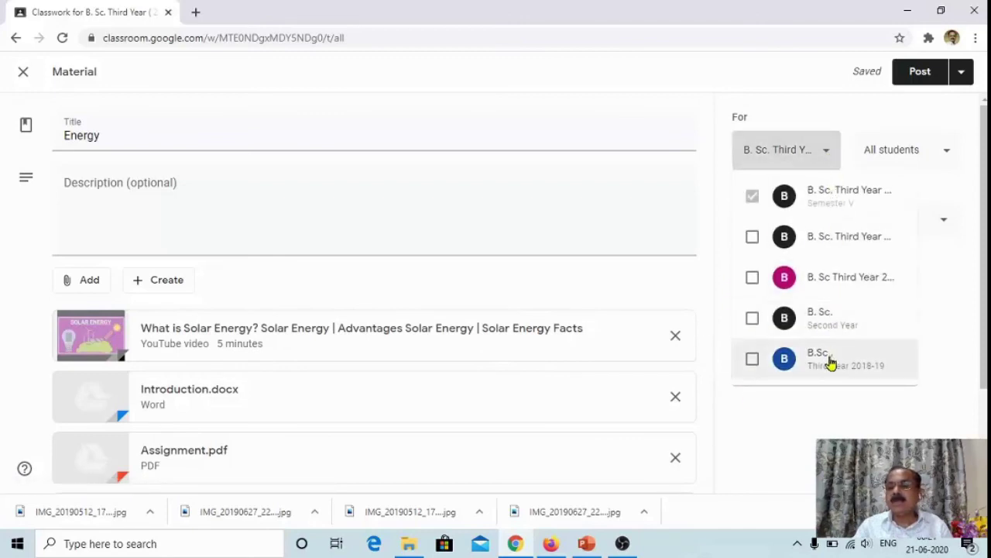
pyautogui.click(827, 159)
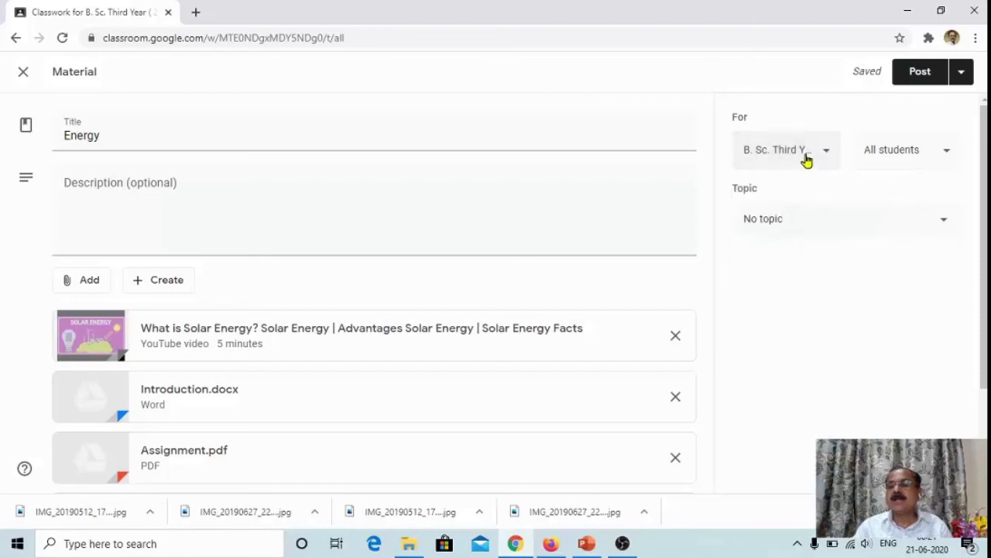
# - Review the student and topic options for the material, including creating a new topic, keeping All students and No topic
pyautogui.click(946, 155)
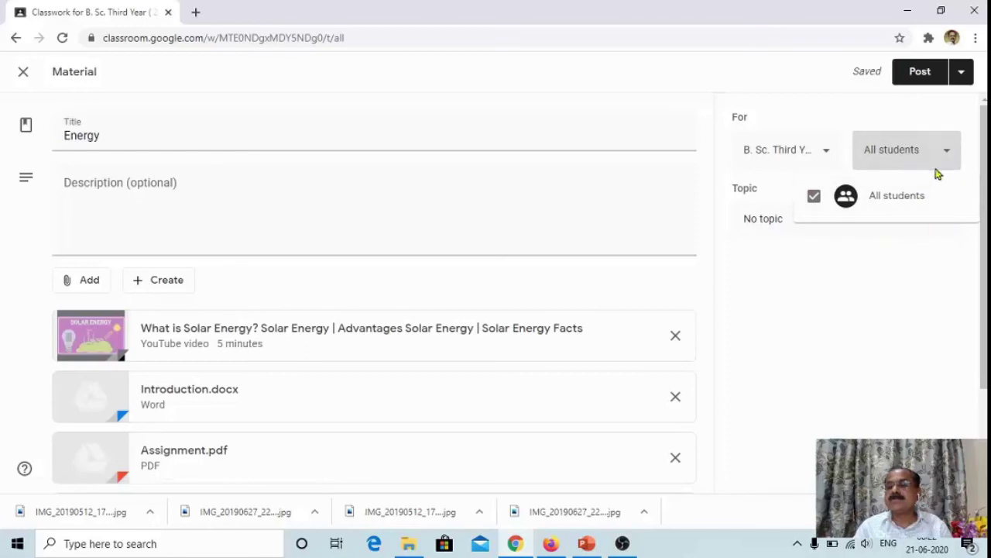
pyautogui.click(945, 155)
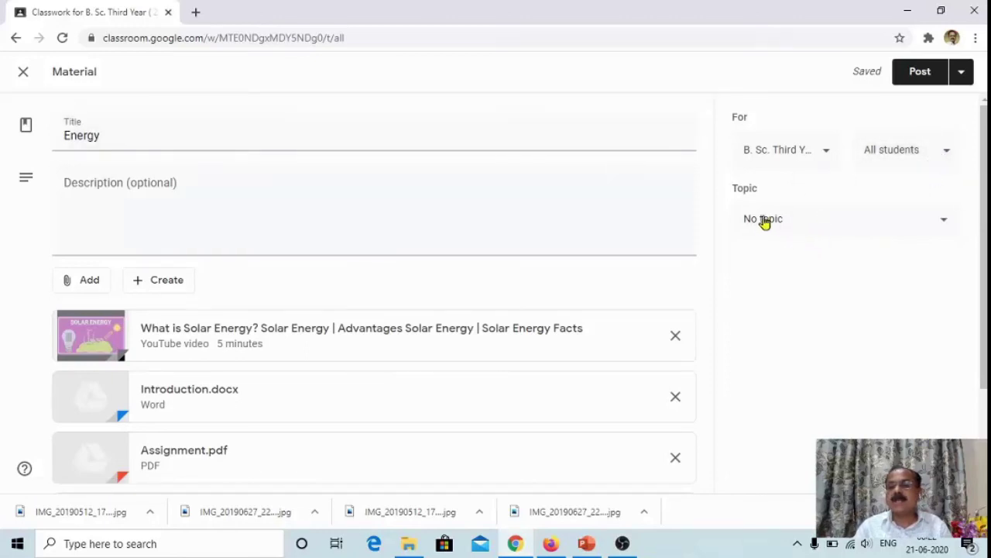
pyautogui.click(934, 224)
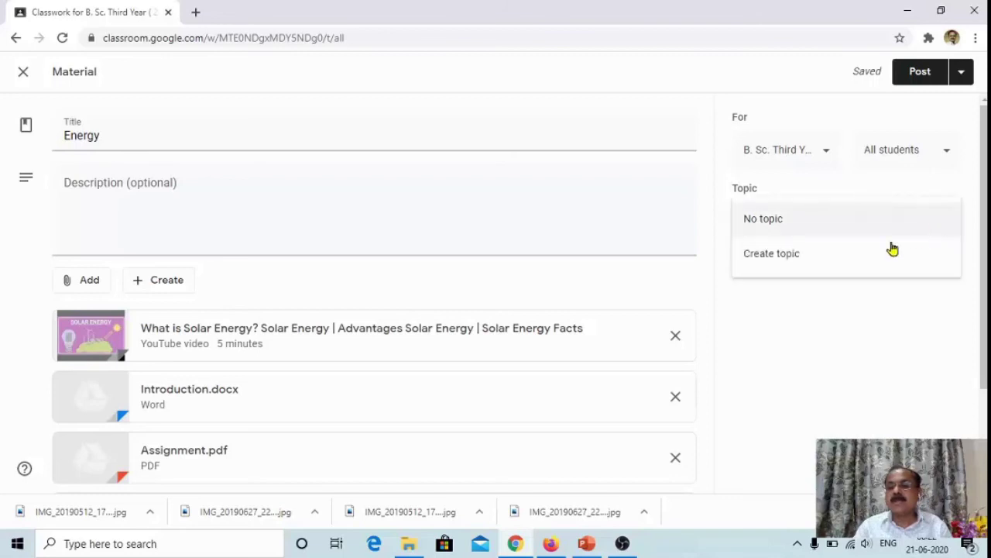
pyautogui.click(772, 259)
pyautogui.press('Escape')
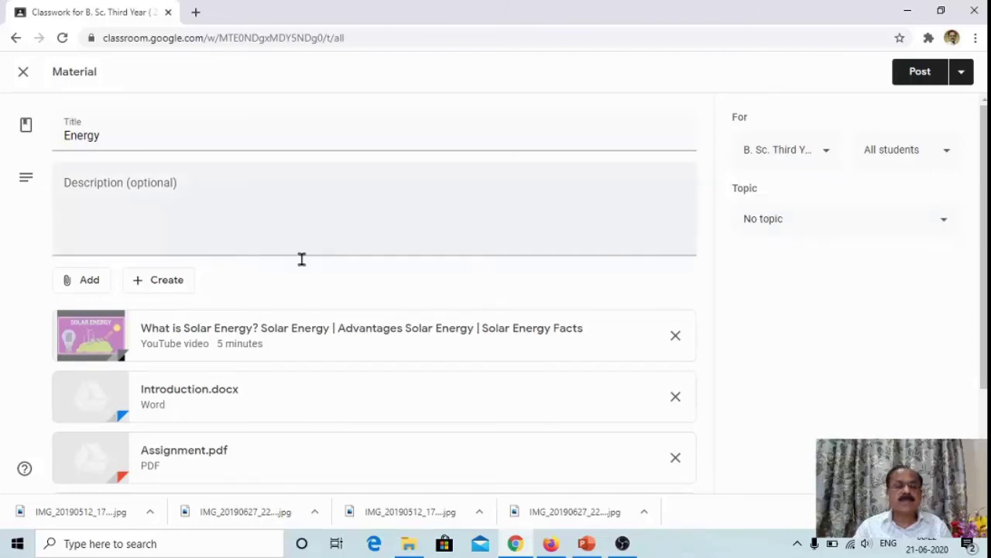
pyautogui.click(757, 226)
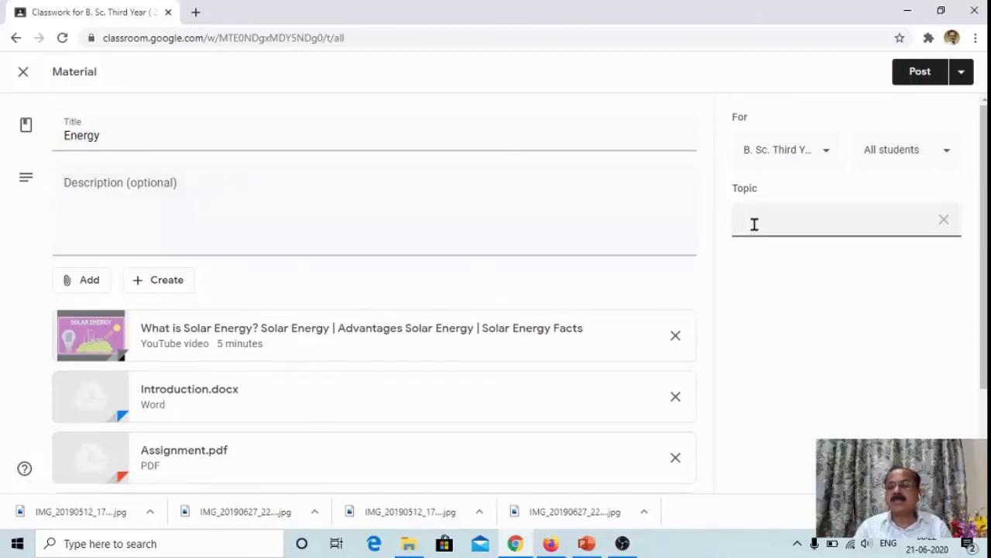
pyautogui.click(942, 226)
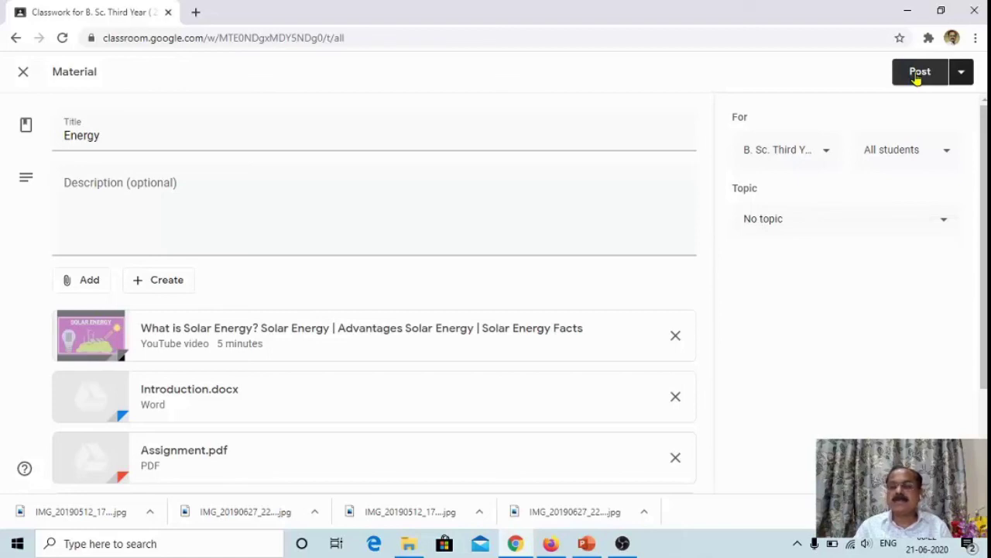
# - Schedule the Energy material to be posted on Jun 25, 2020 at 11:00 AM
pyautogui.click(960, 75)
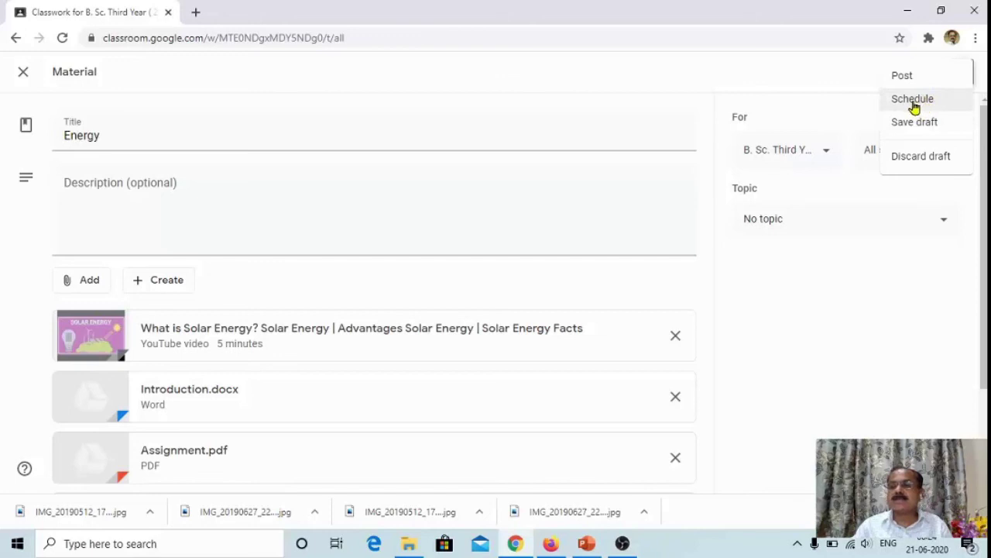
pyautogui.click(914, 103)
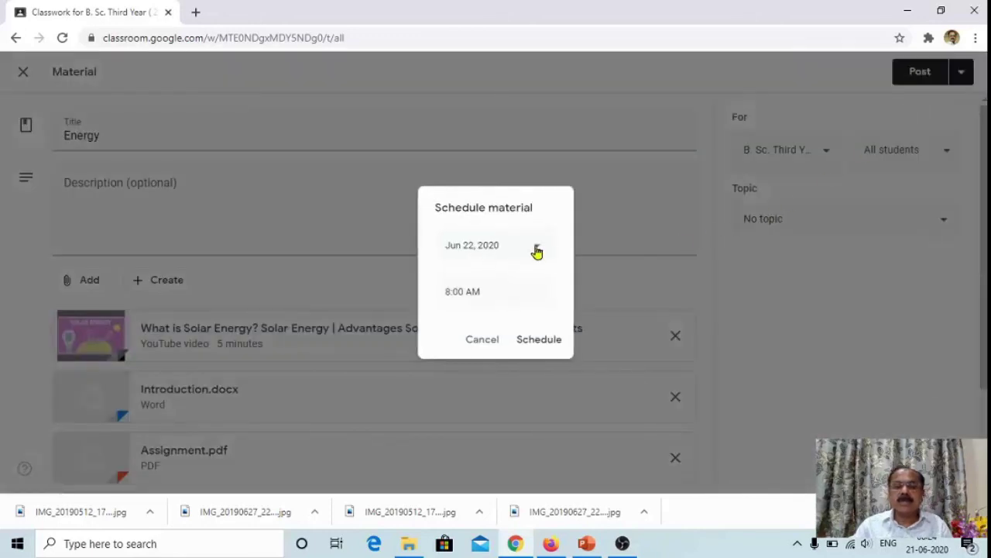
pyautogui.click(537, 252)
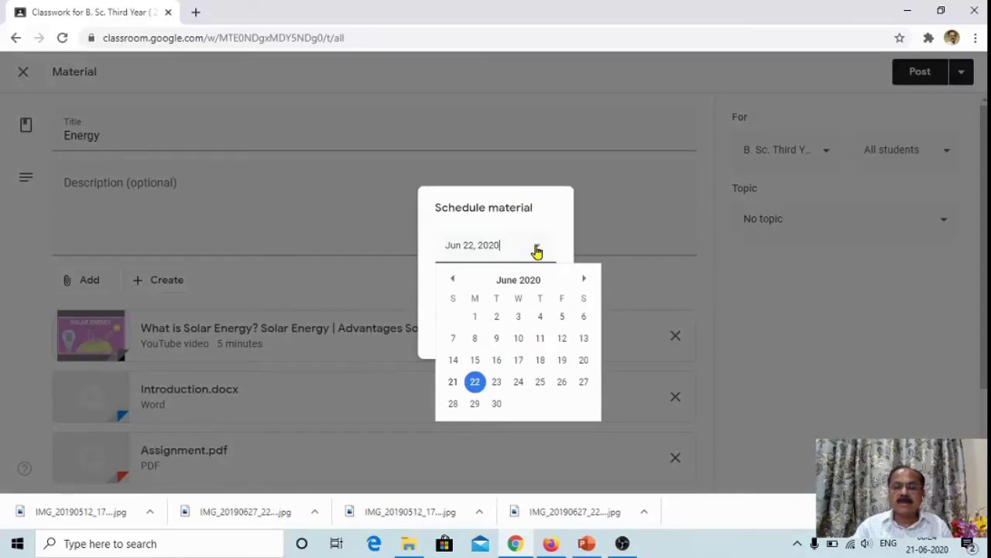
pyautogui.click(540, 382)
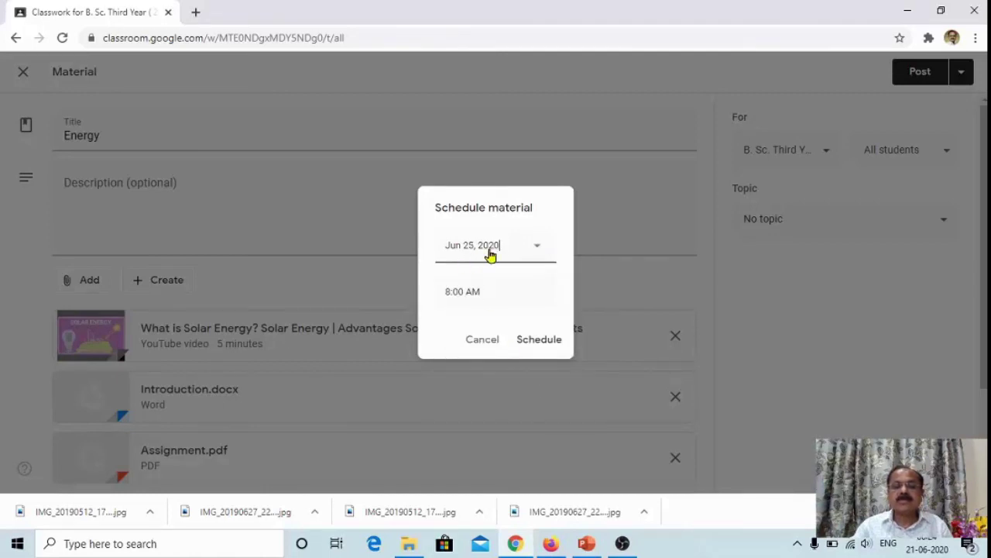
pyautogui.click(465, 301)
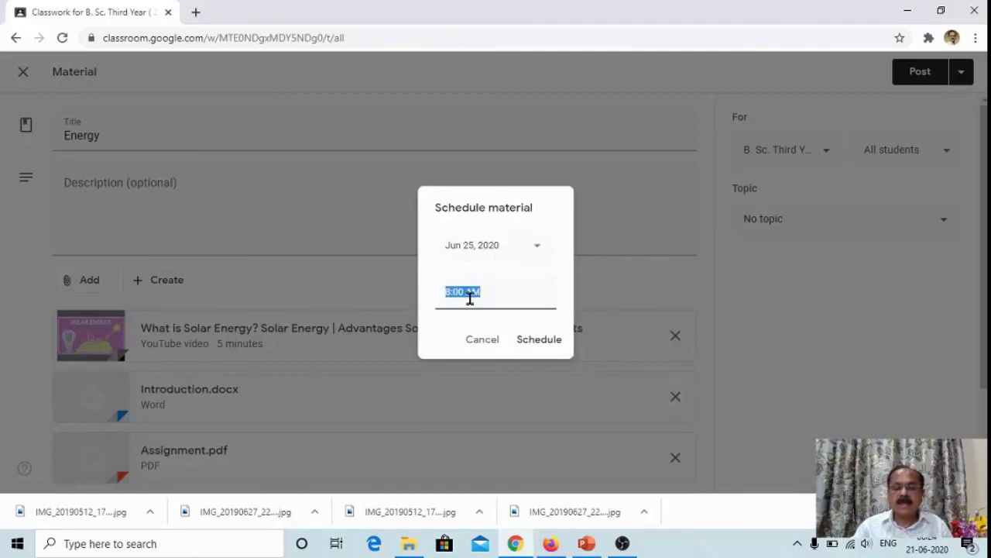
pyautogui.write('11')
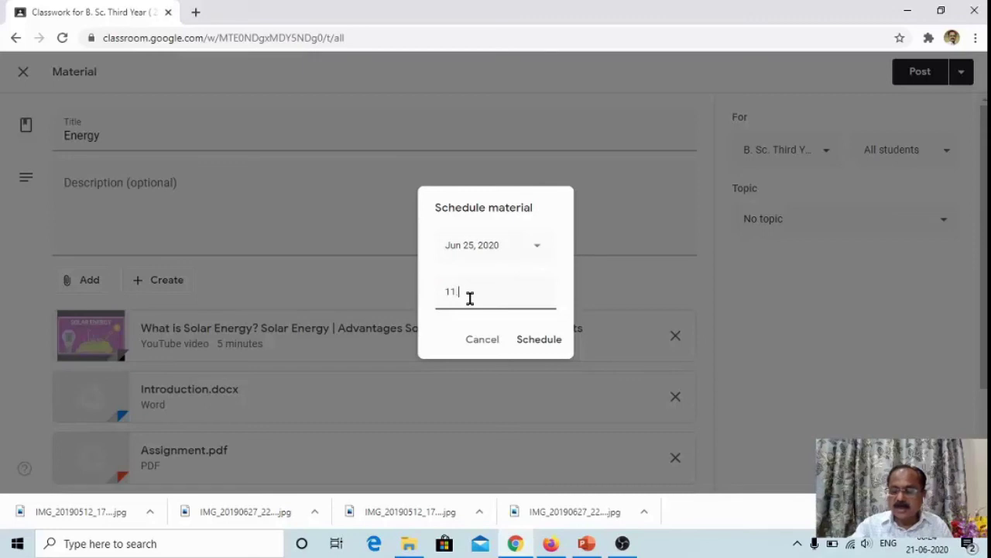
pyautogui.write(':00am')
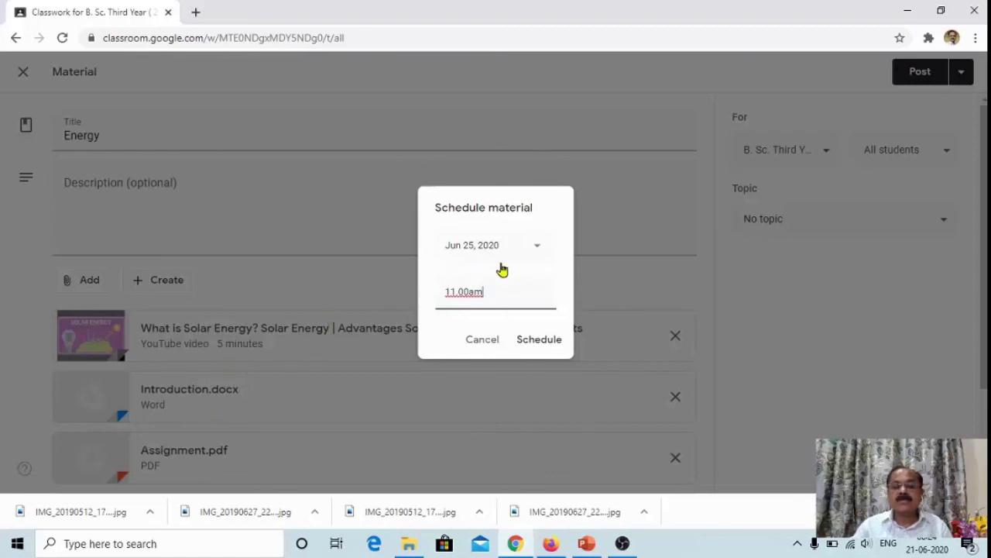
pyautogui.click(546, 345)
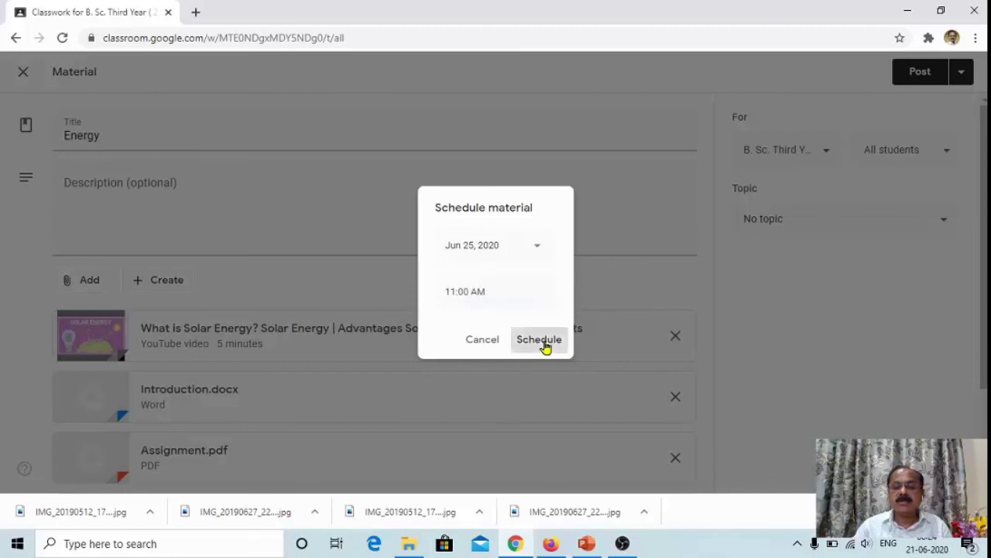